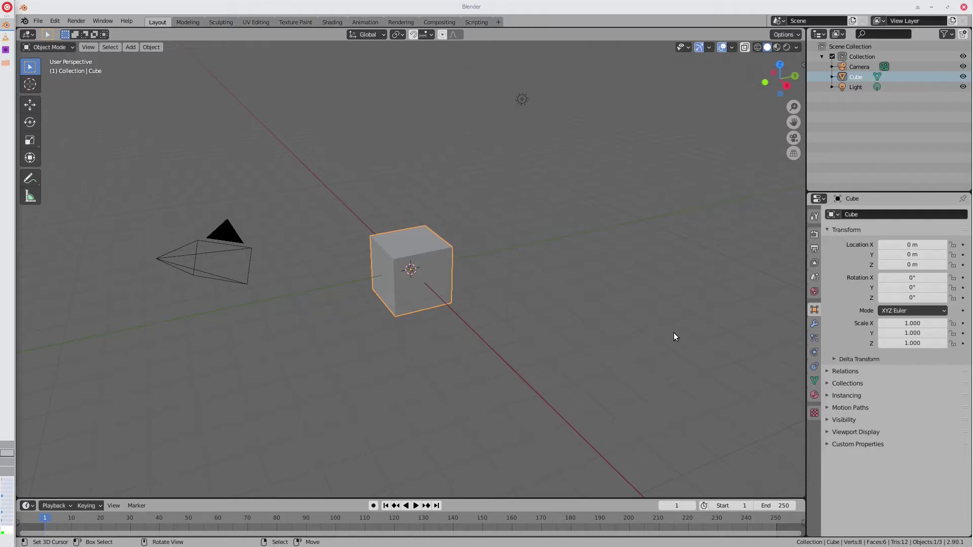
- Delete the default cube and light from the scene
left_click(521, 99, "shift")
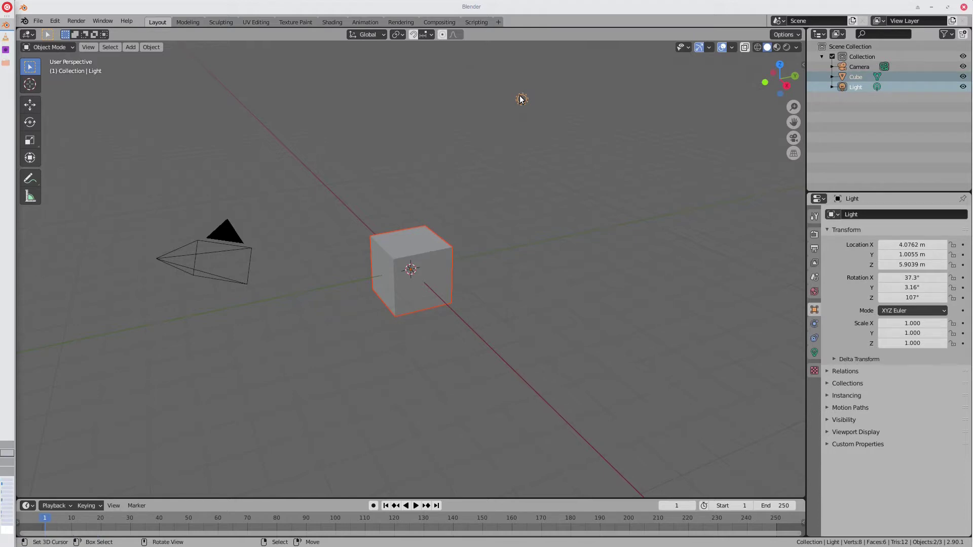
key("Delete")
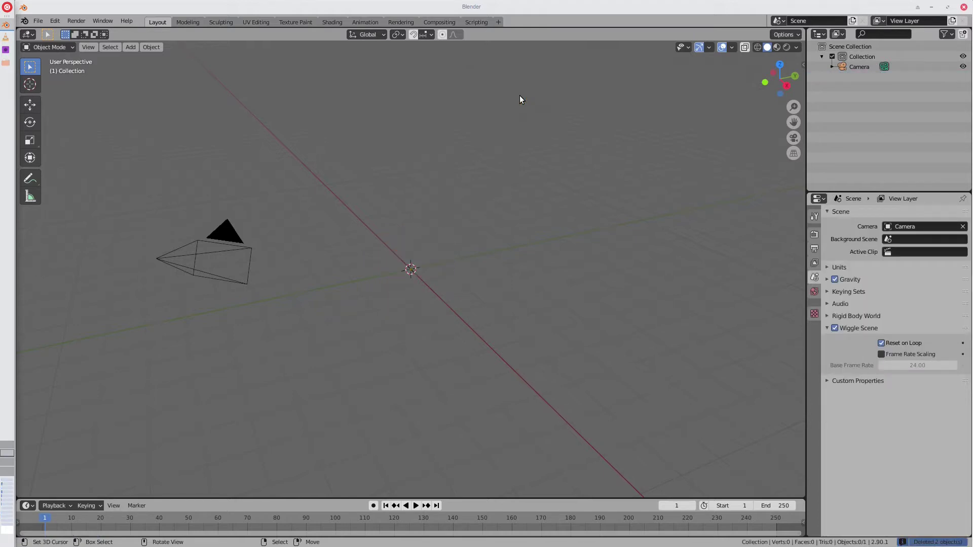
- Clear the camera's rotation and location, and raise it 5 m along the global Z axis
left_click(224, 252)
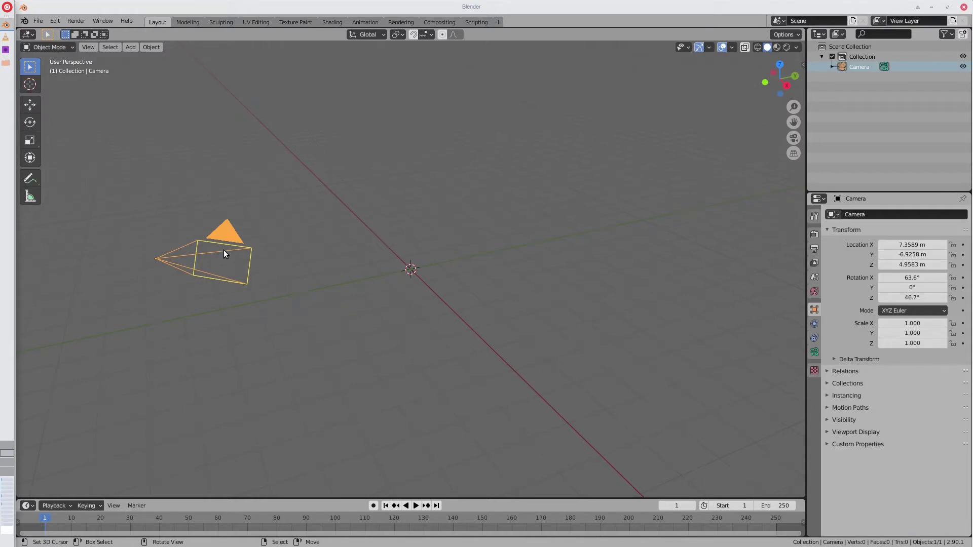
key("alt+r")
key("alt+g")
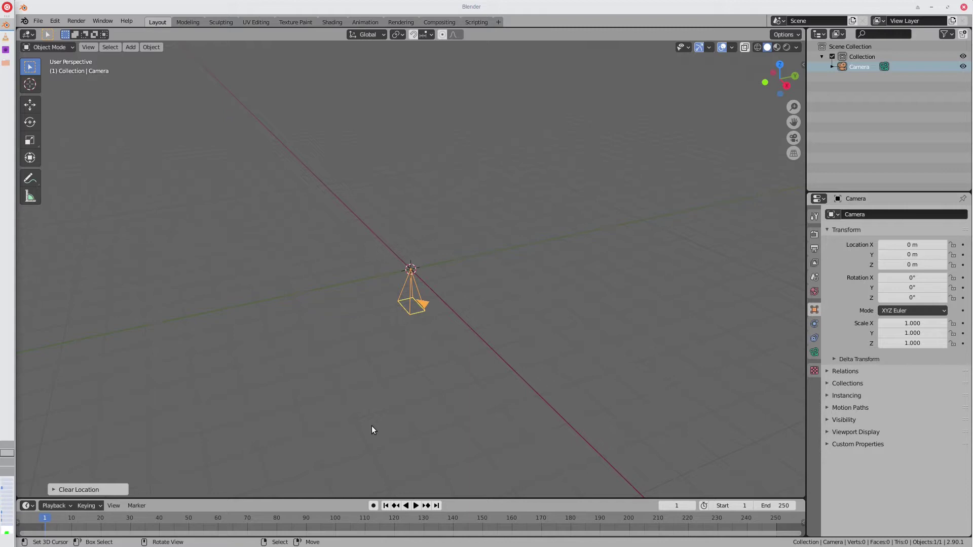
key("g")
key("z")
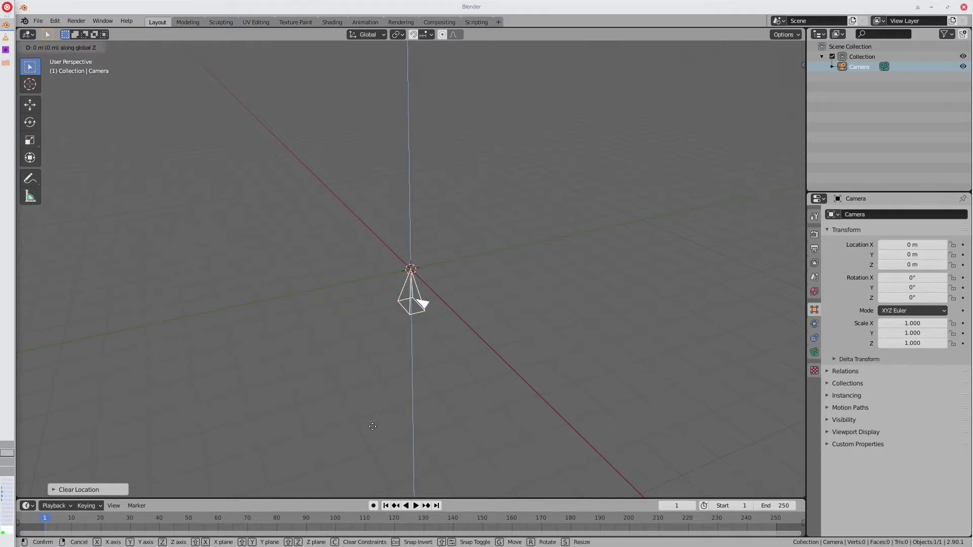
key("5")
key("Return")
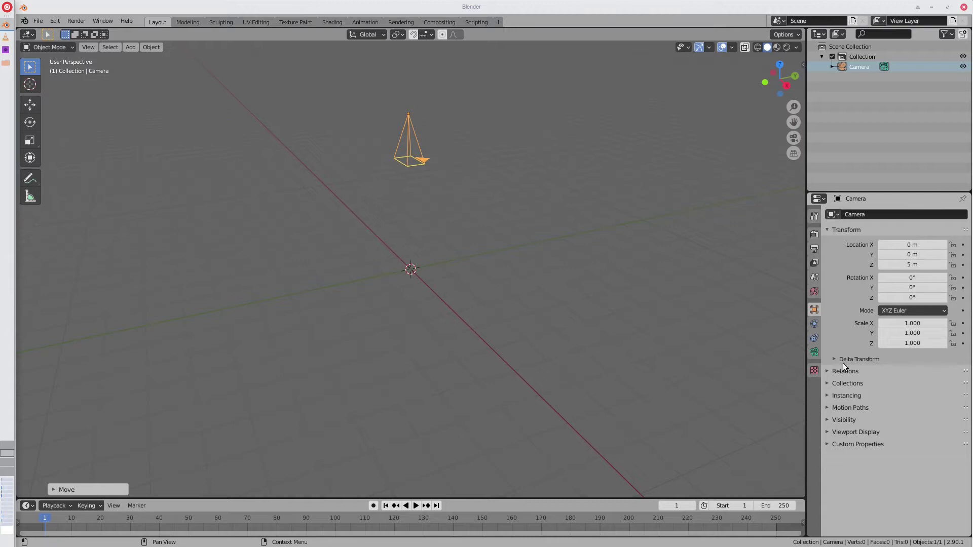
- Set the scene's color management view transform to Standard
left_click(813, 236)
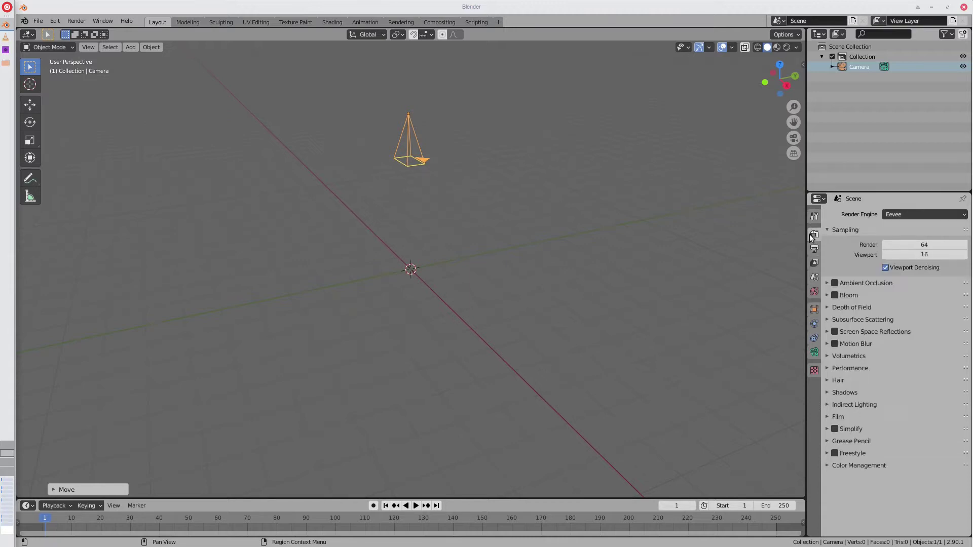
left_click(842, 465)
scroll(851, 472, "down", 2)
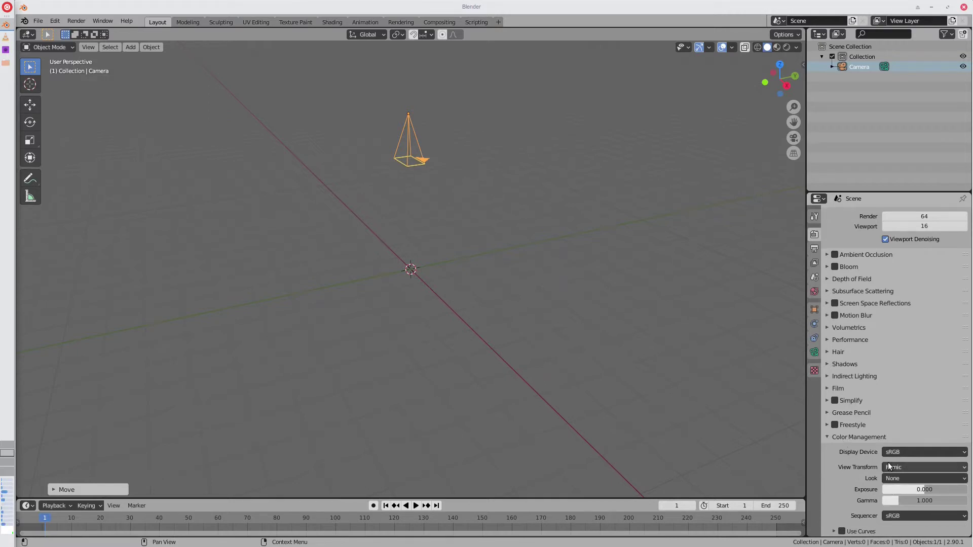
left_click(897, 469)
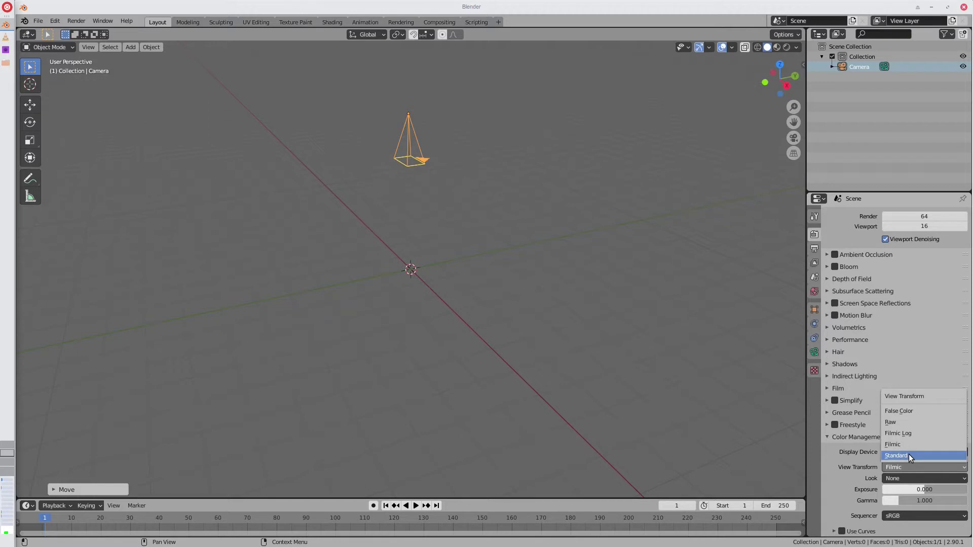
left_click(908, 454)
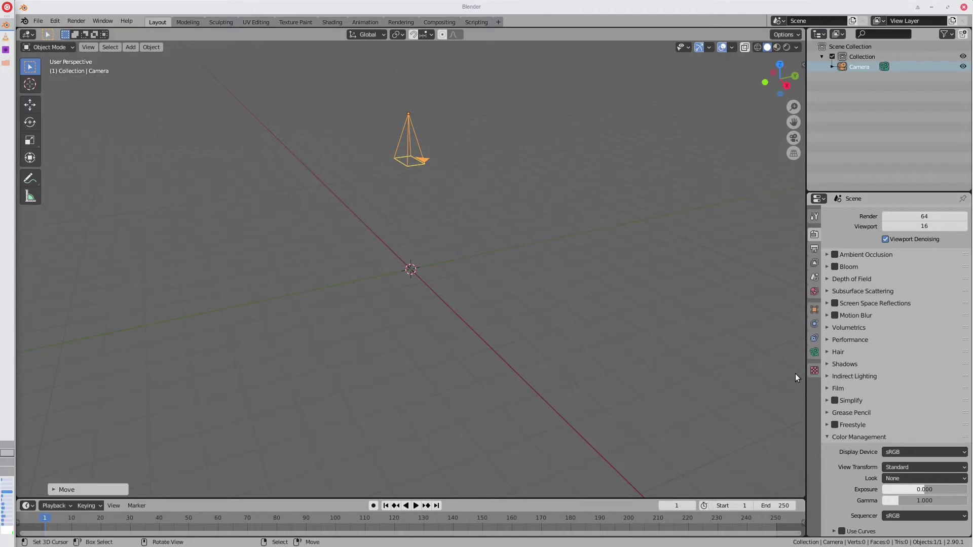
- Change the camera lens type to Orthographic and set its orthographic scale to 2
left_click(812, 352)
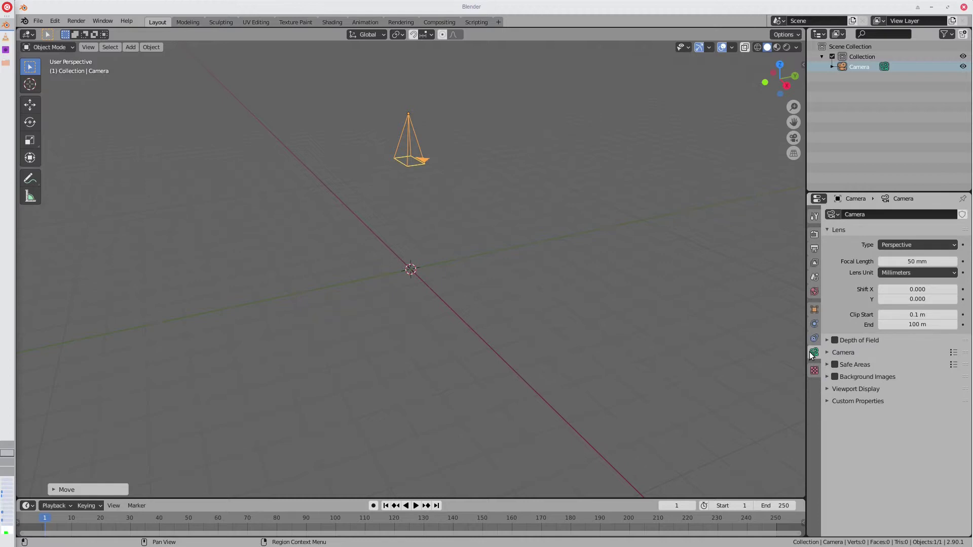
left_click(880, 247)
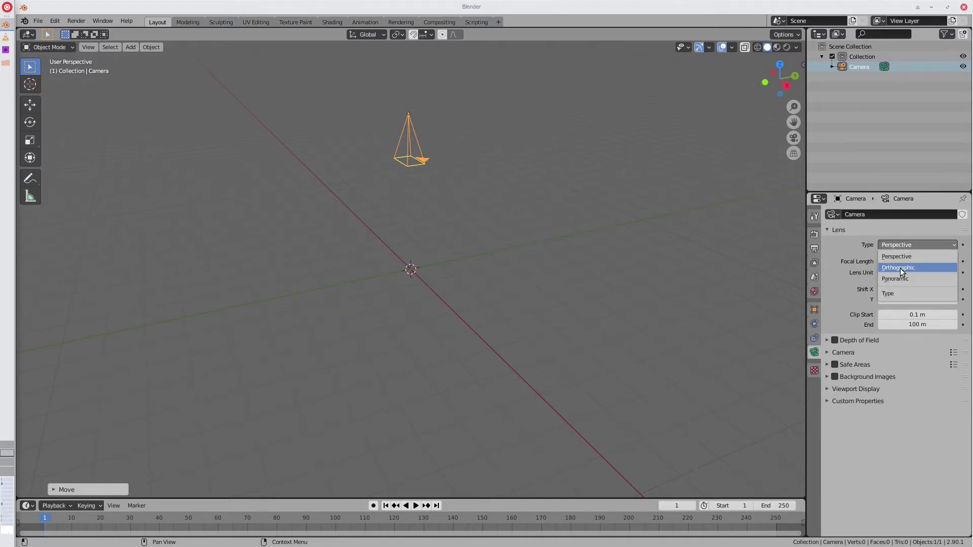
left_click(900, 267)
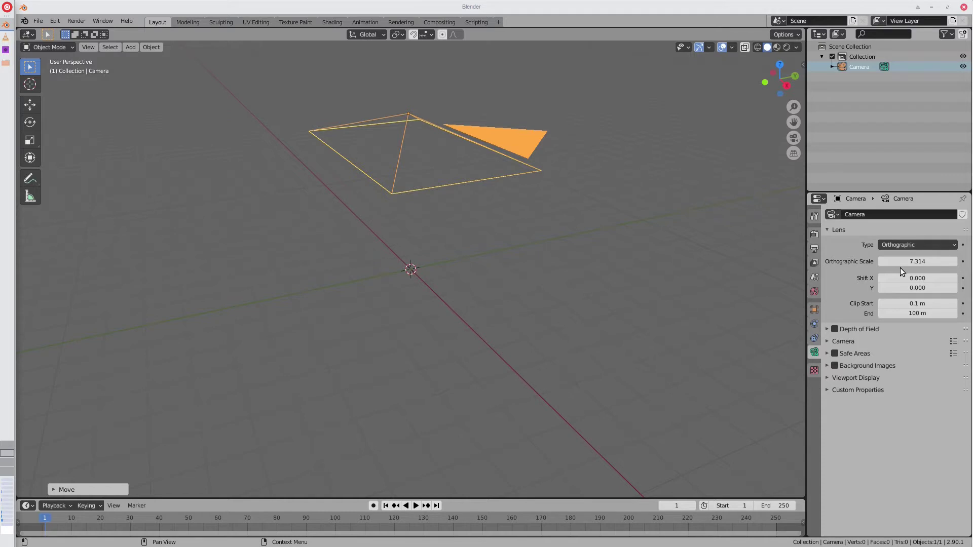
left_click_drag(900, 265, 900, 265)
type("2")
key("Return")
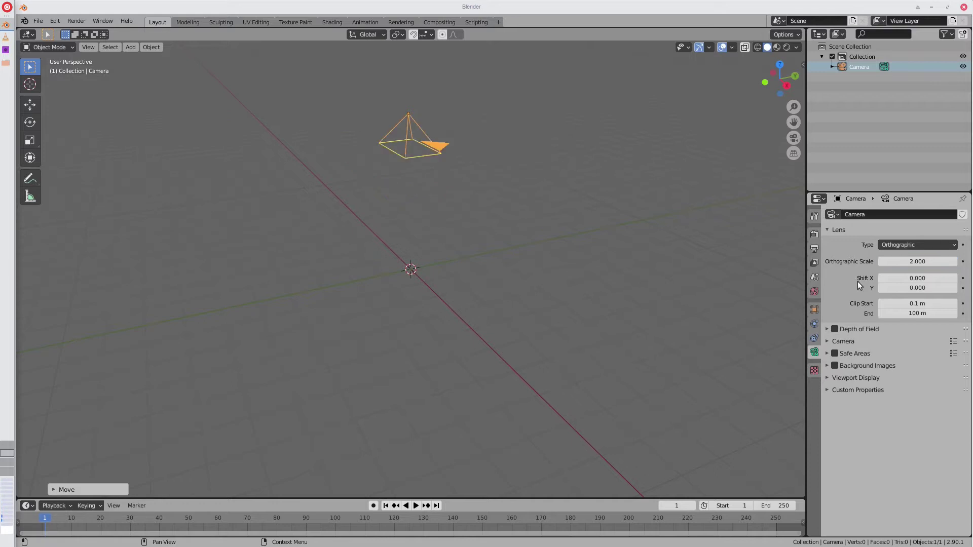
- Import clinton.jpeg and epstein.jpeg as image planes using the Emit material setting
left_click(129, 47)
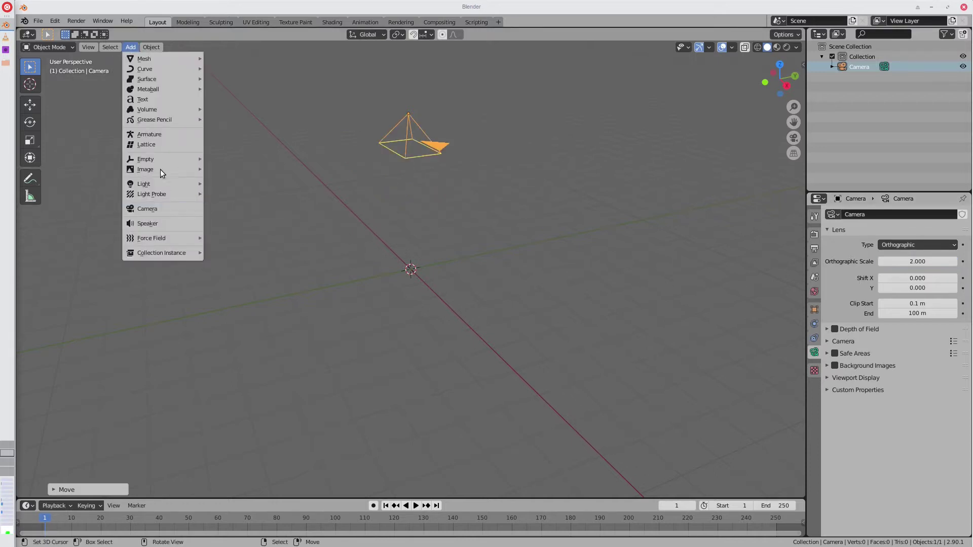
mouse_move(153, 167)
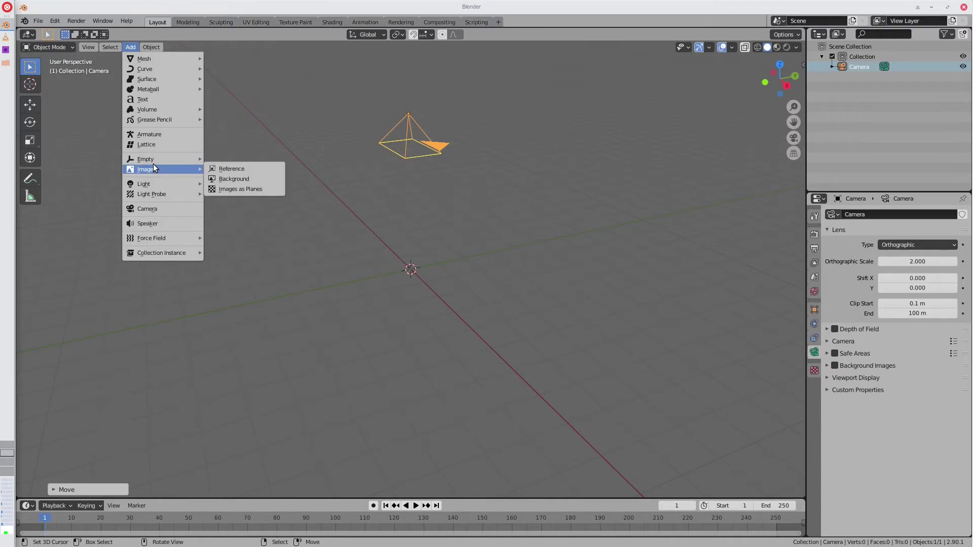
left_click(230, 190)
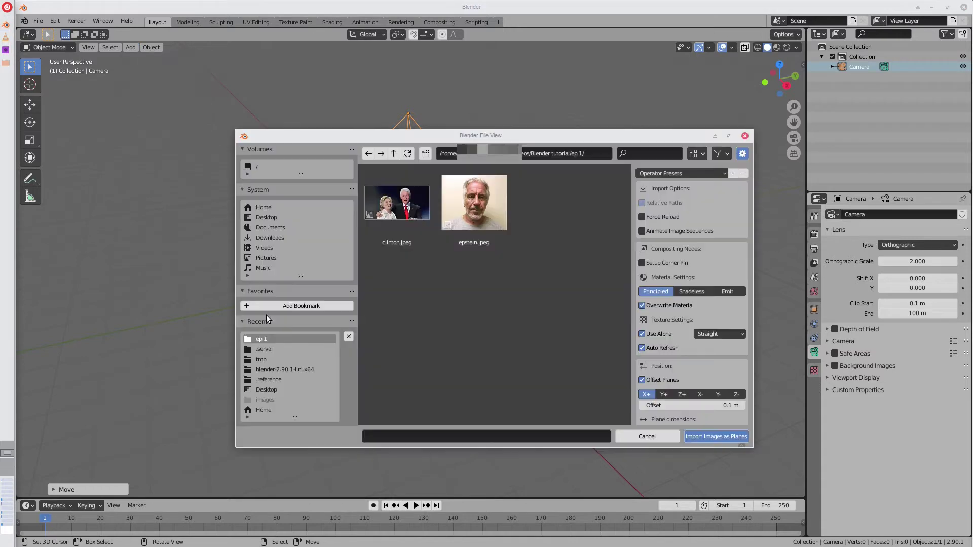
left_click(416, 207)
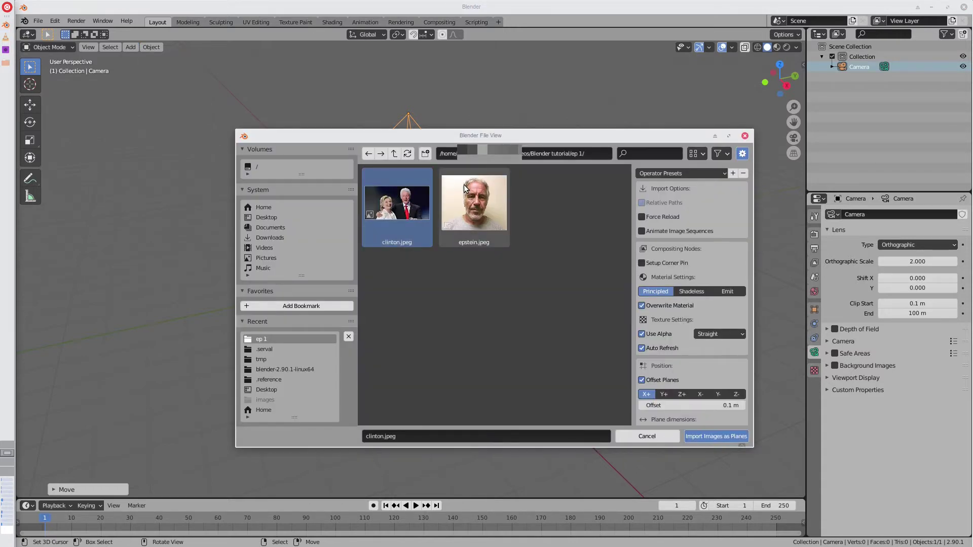
left_click(455, 171, "shift")
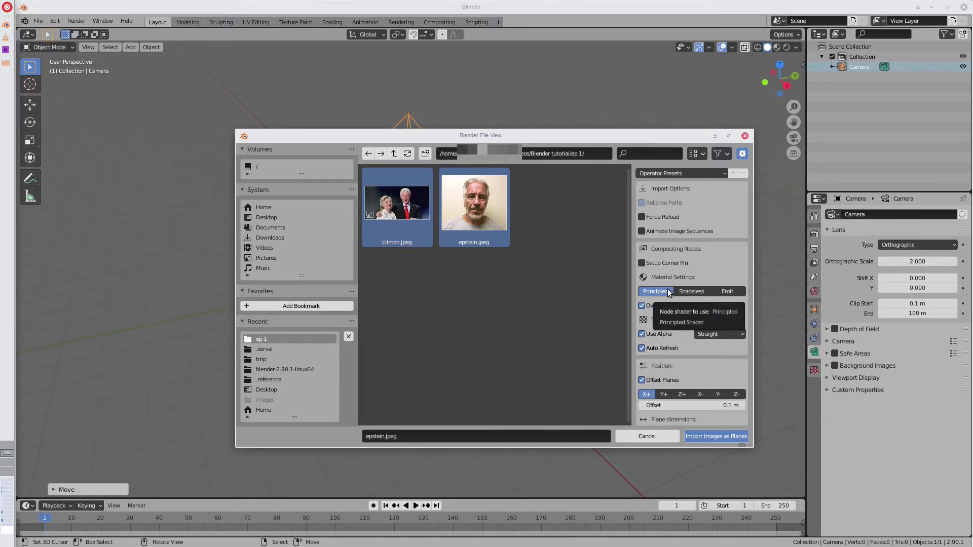
left_click(729, 291)
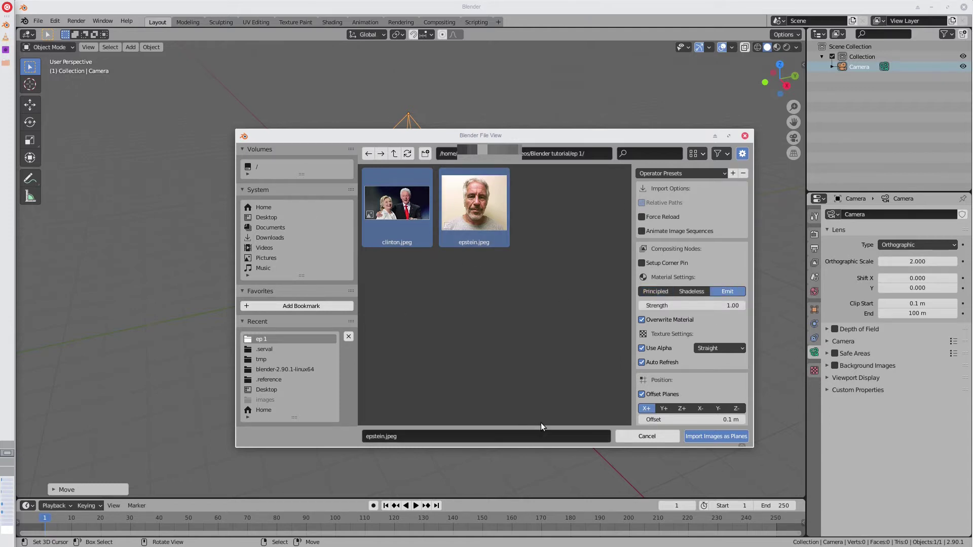
left_click(714, 436)
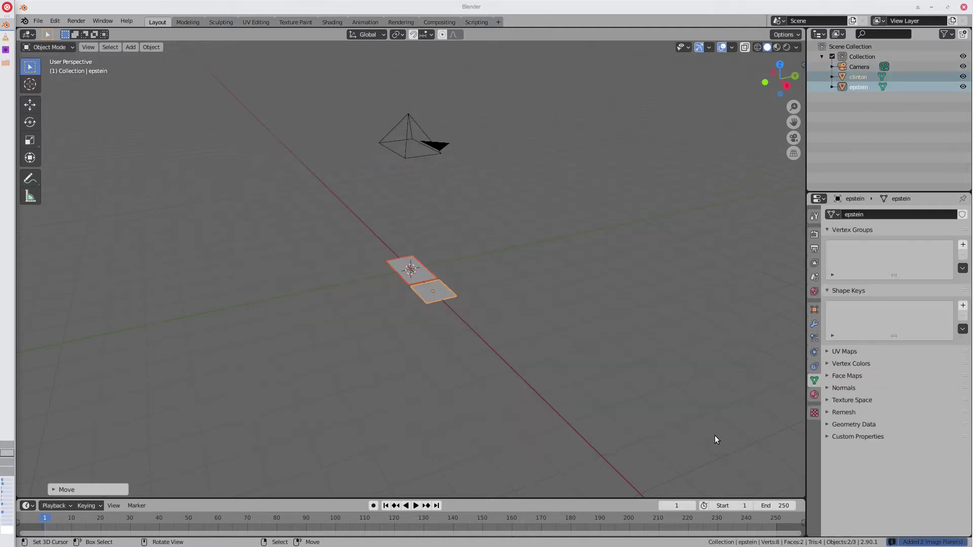
- Display the image textures through the camera view and clear the epstein plane's location to center it at the origin
left_click(776, 47)
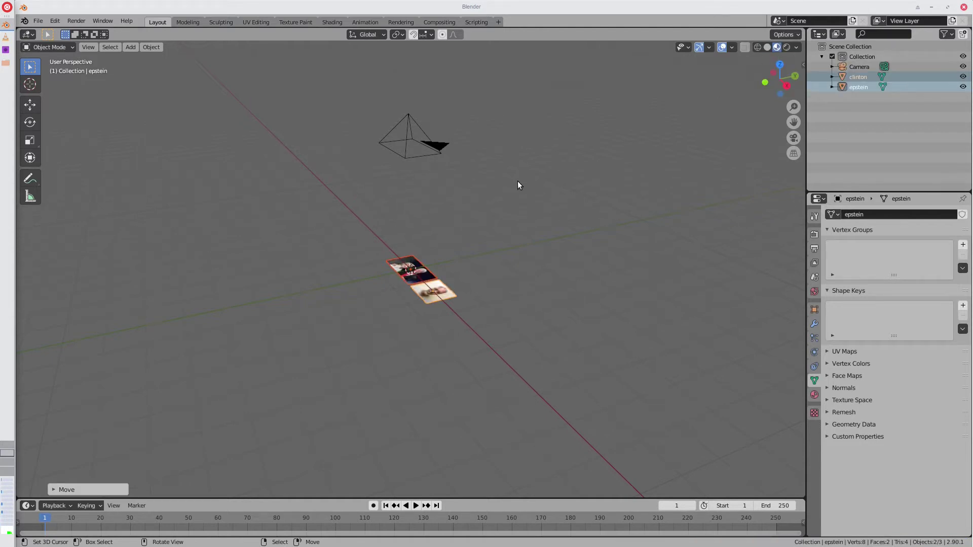
key("KP_0")
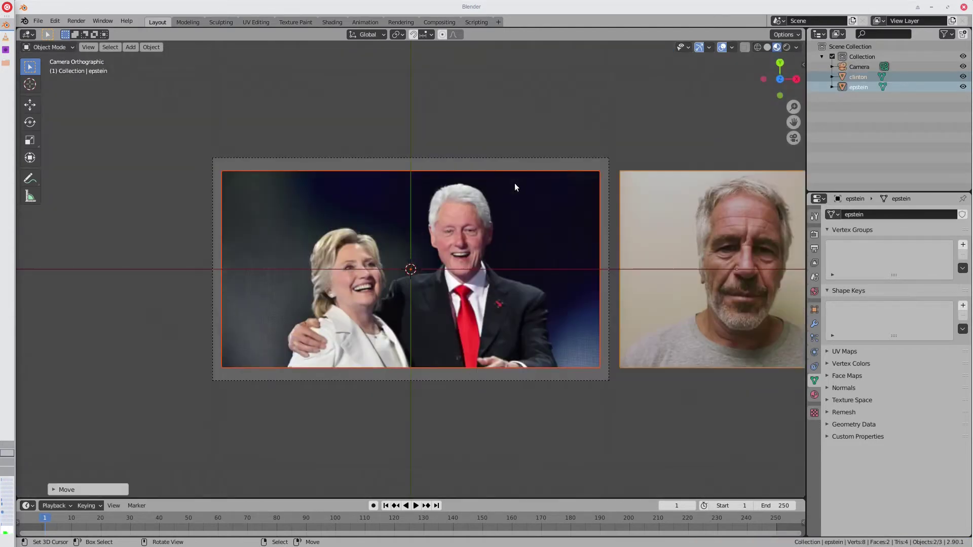
left_click(717, 296)
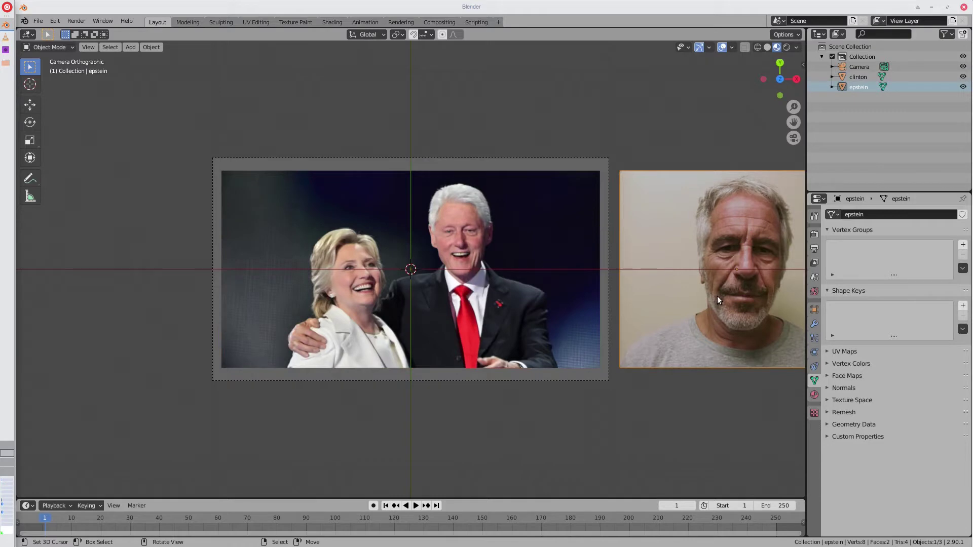
key("alt+g")
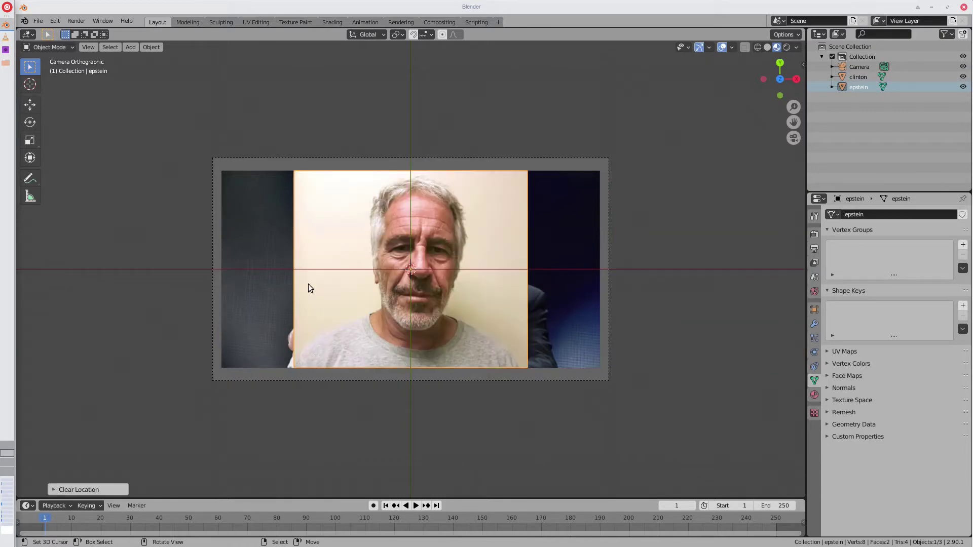
- Raise the epstein plane along Z above the clinton plane, and check the stacking in camera and perspective views
middle_click_drag(444, 385, 350, 307)
scroll(459, 305, "up", 5)
scroll(215, 312, "down", 5)
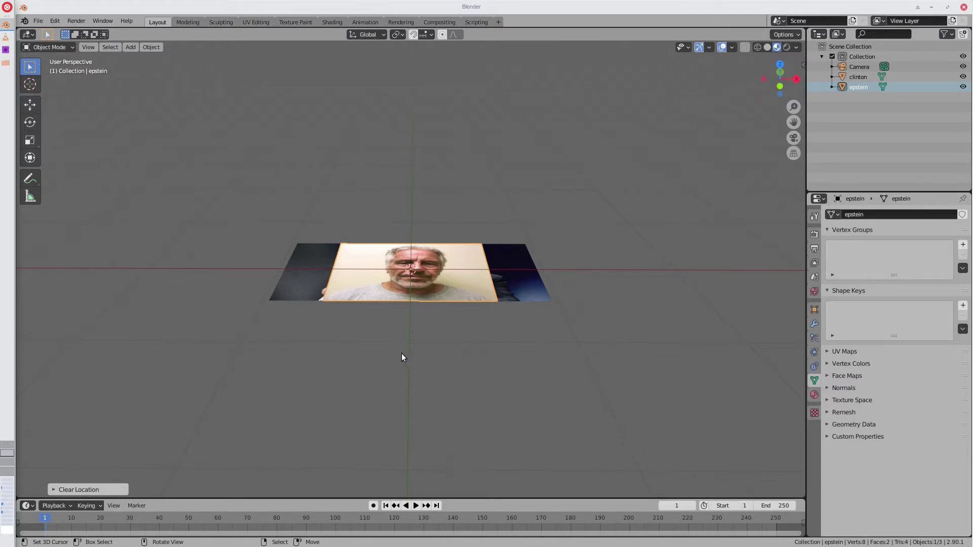
key("g")
left_click(346, 321)
key("KP_0")
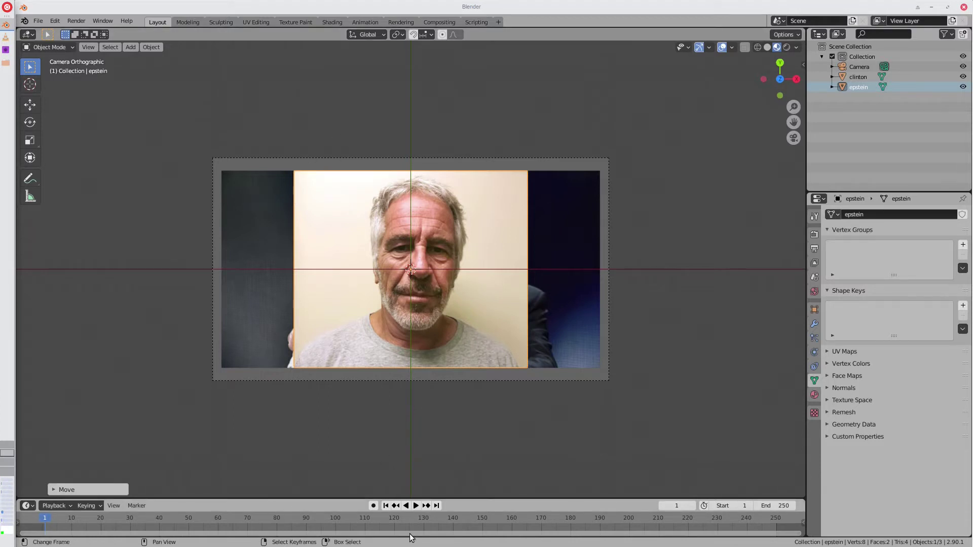
scroll(492, 433, "up", 2)
middle_click_drag(512, 385, 513, 376)
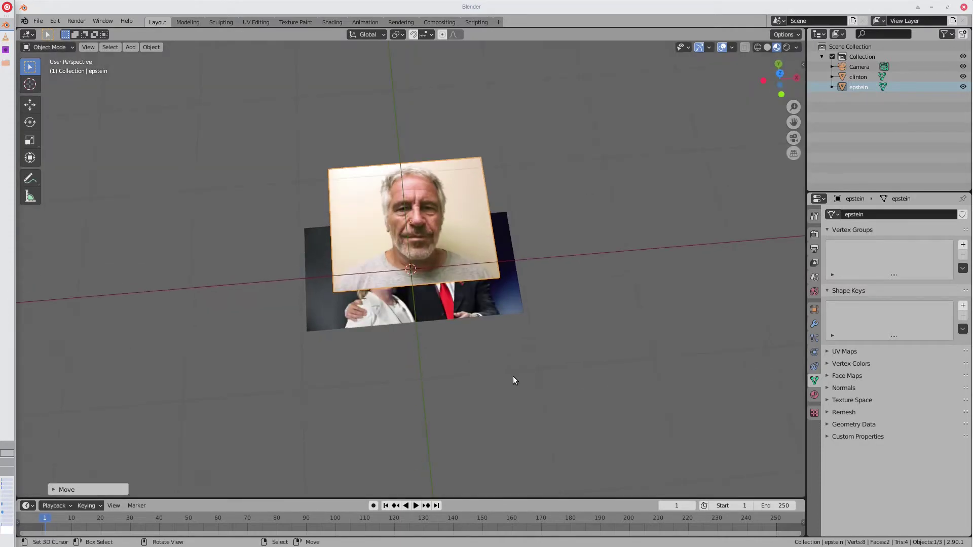
scroll(513, 376, "up", 4)
scroll(387, 225, "down", 3)
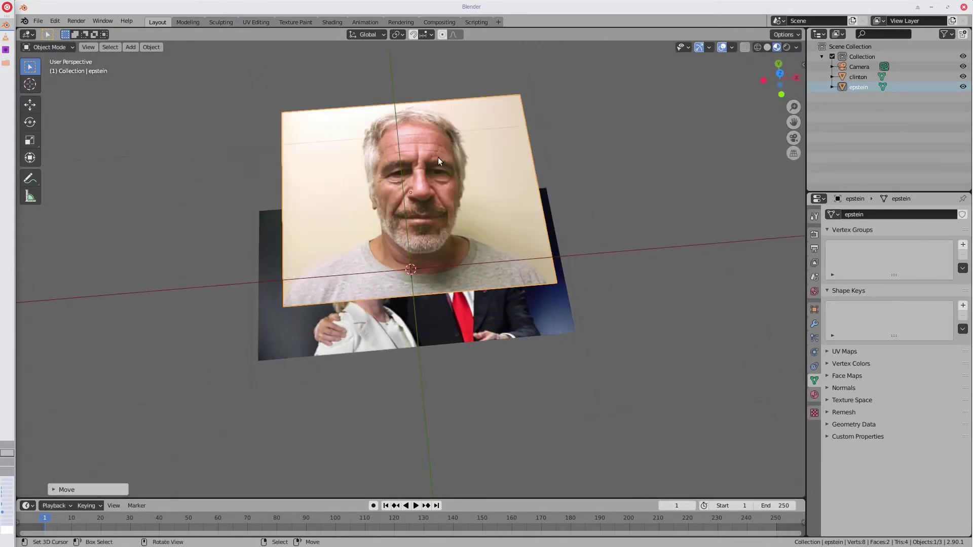
- Open the epstein plane's material in the Shader Editor and move its image texture node clear of the Emission node
left_click(811, 390)
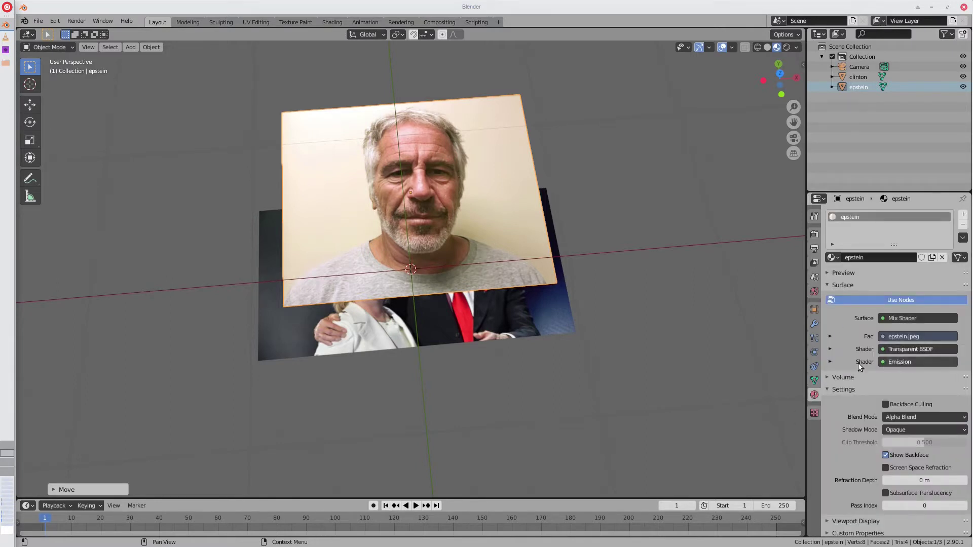
left_click(27, 33)
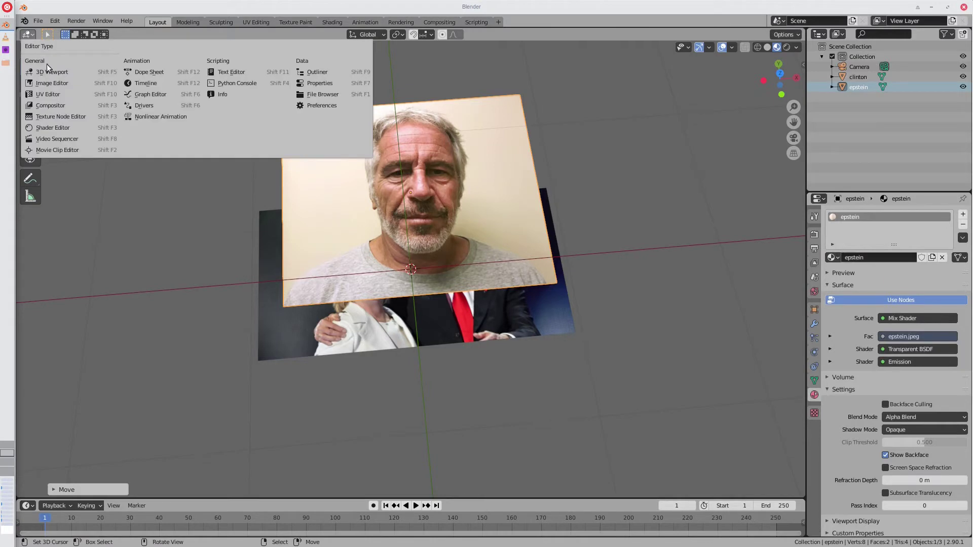
left_click(72, 128)
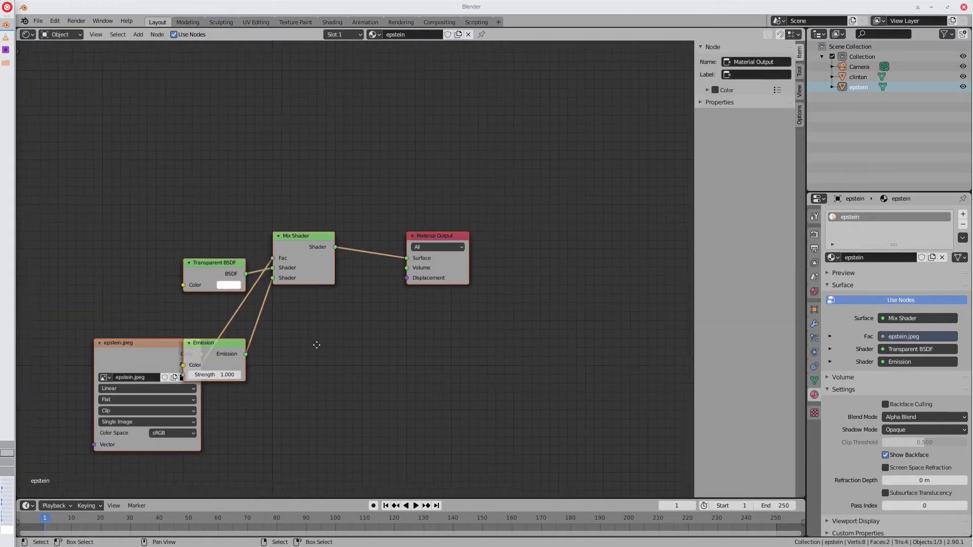
middle_click_drag(297, 353, 226, 331)
left_click_drag(294, 316, 204, 175)
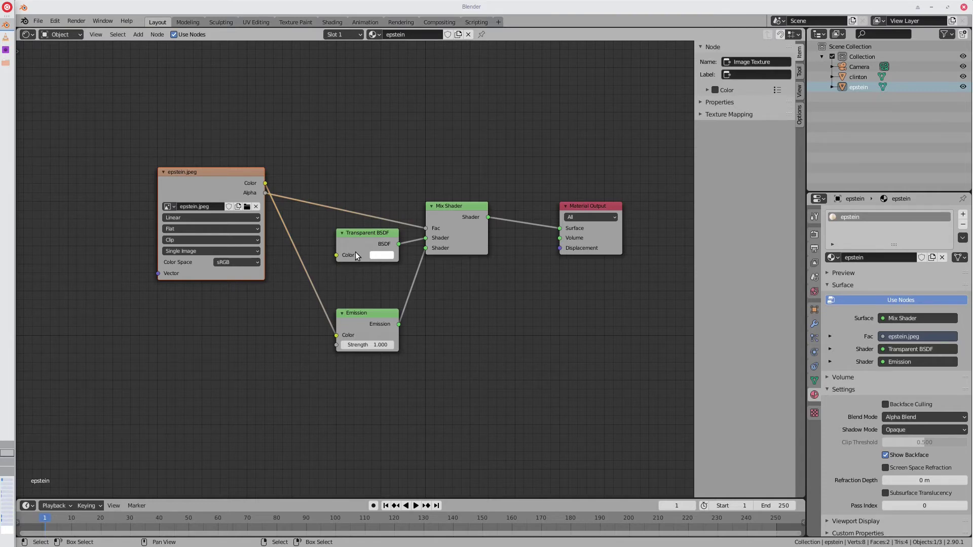
- Disconnect the image's alpha from the Mix Shader factor and show the material preview
left_click_drag(421, 226, 378, 189)
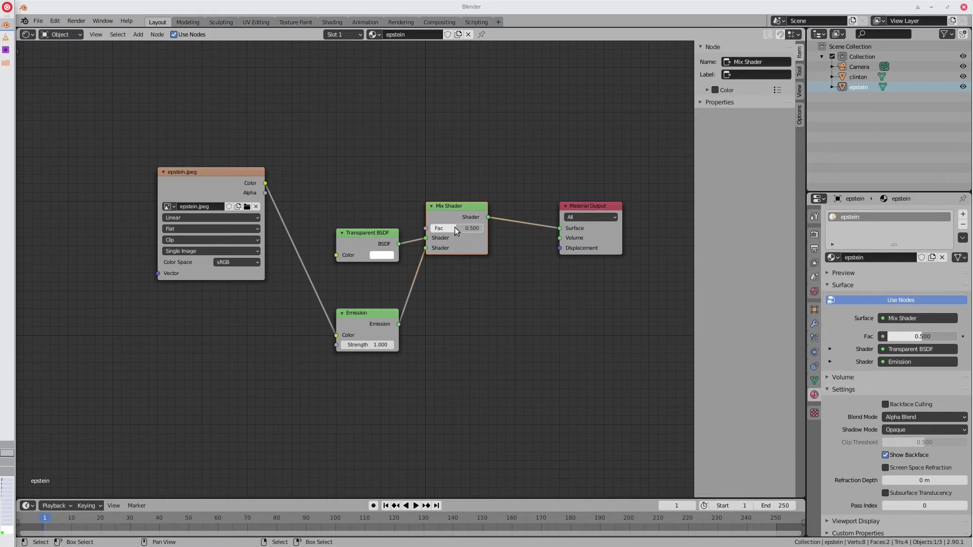
left_click(874, 271)
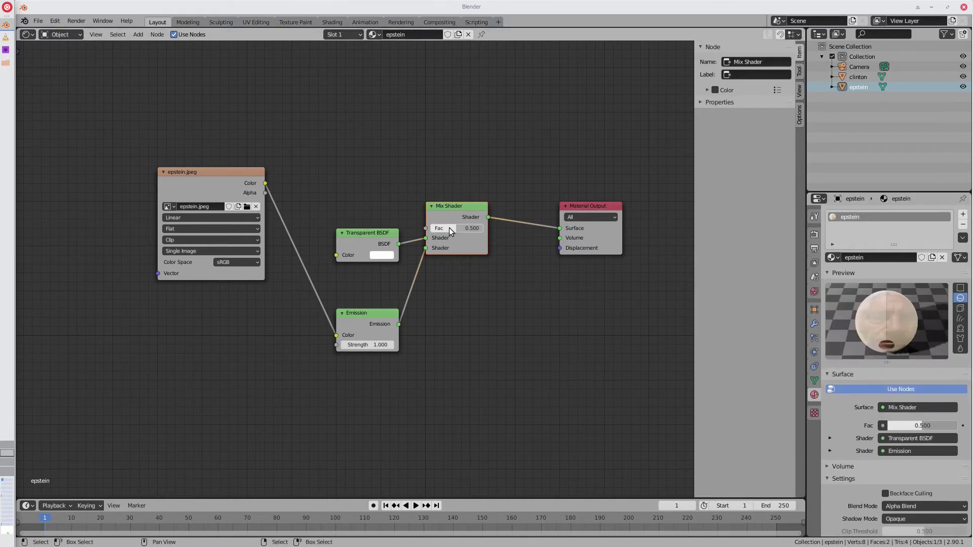
- Try the Mix Shader's factor at 0 and return it to 0.500
left_click_drag(449, 231, 428, 231)
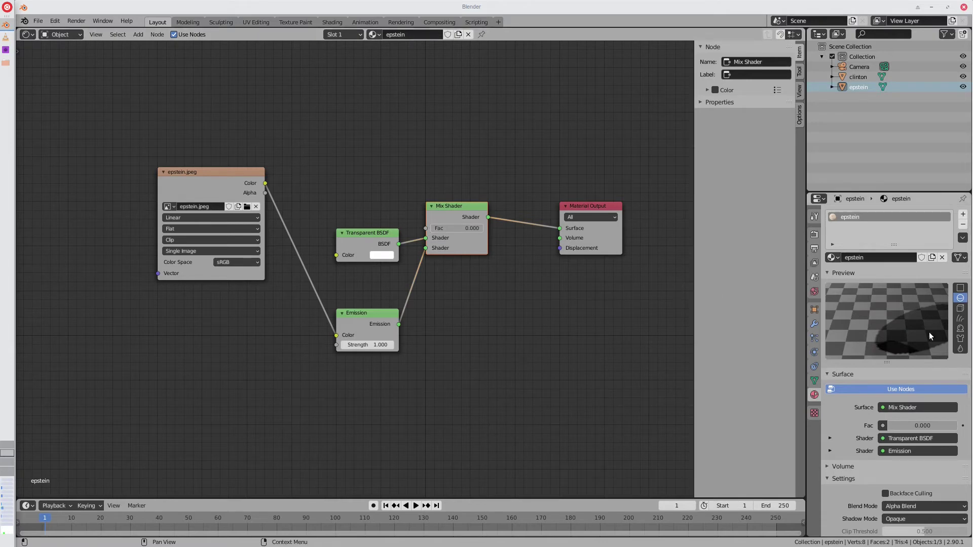
left_click_drag(437, 228, 456, 229)
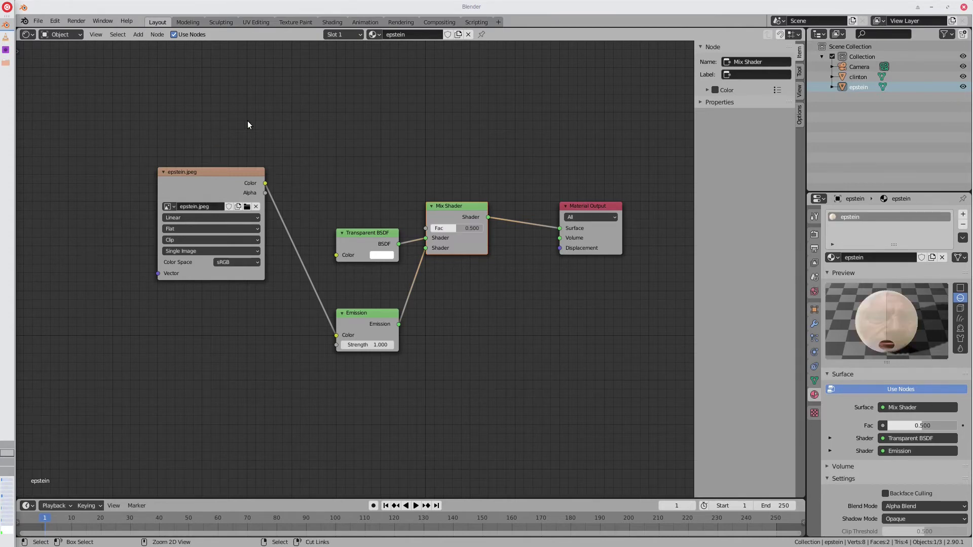
- Link the image's alpha to the Mix Shader factor and duplicate the Transparent BSDF and Mix Shader nodes above the originals
key("f")
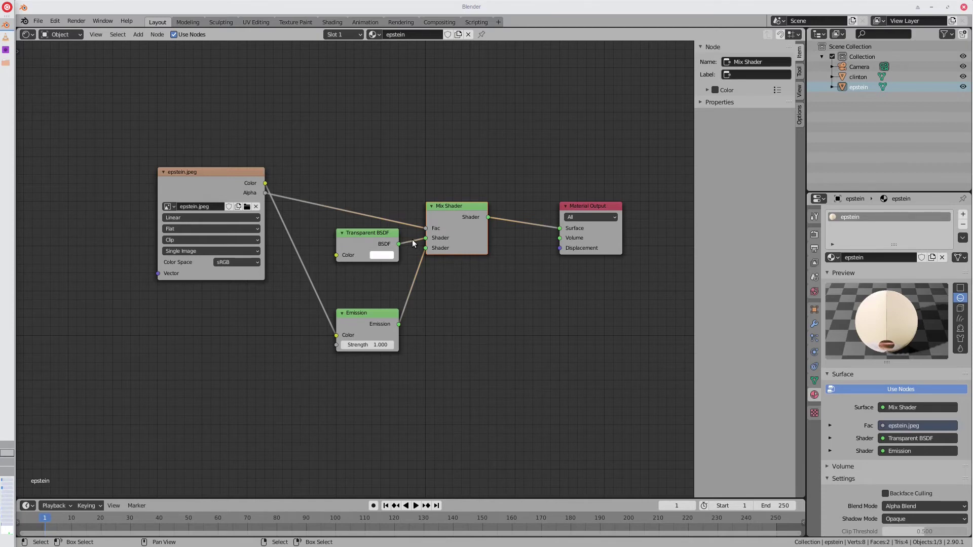
mouse_move(457, 211)
left_mouse_down()
mouse_move(538, 183)
mouse_move(429, 226)
mouse_move(462, 208)
left_mouse_up()
left_click(362, 233)
left_click(456, 207, "shift")
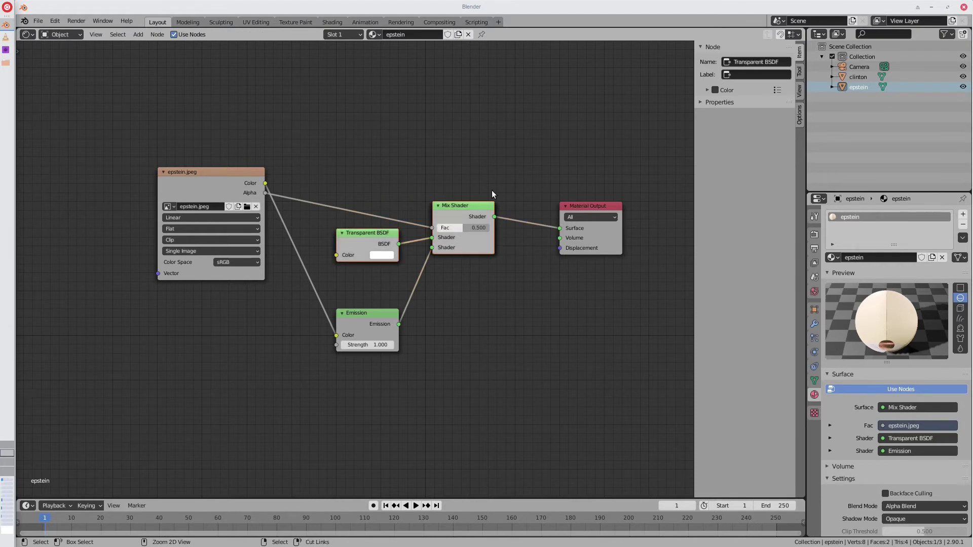
key("shift+d")
left_click(553, 121)
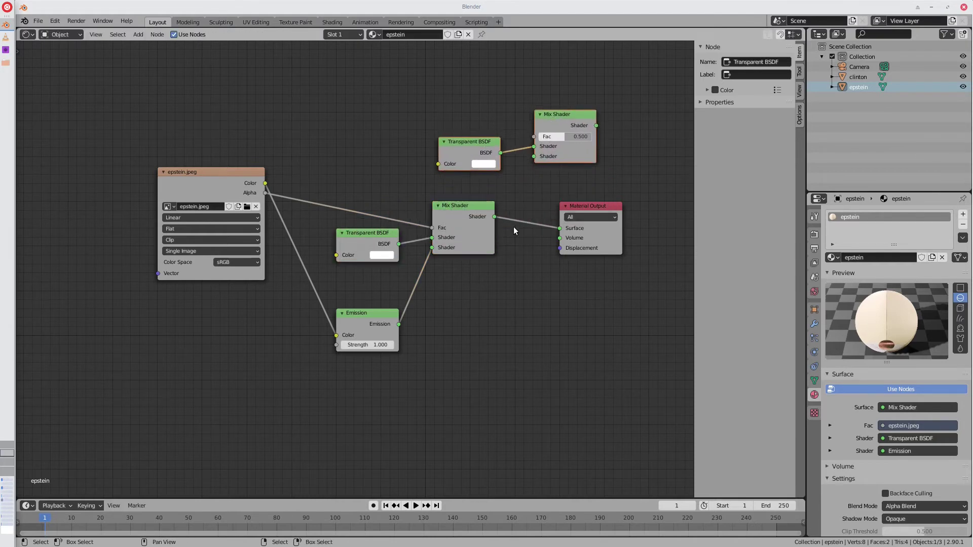
- Try chaining the duplicated Mix Shader before the Material Output with a factor of 1.000, and undo the node changes
left_click_drag(494, 217, 532, 159)
left_click_drag(597, 126, 692, 161)
left_click(597, 207)
left_click_drag(565, 136, 593, 136)
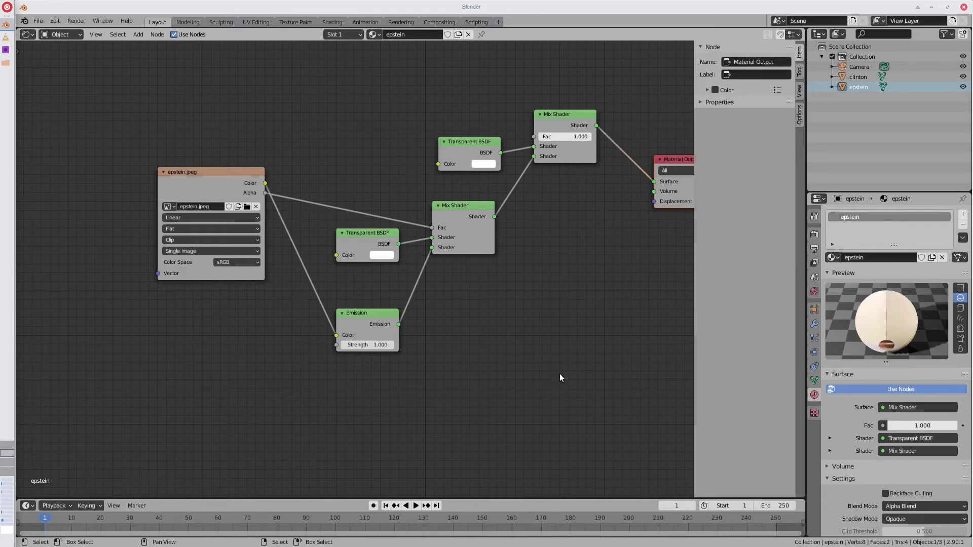
key("ctrl+z")
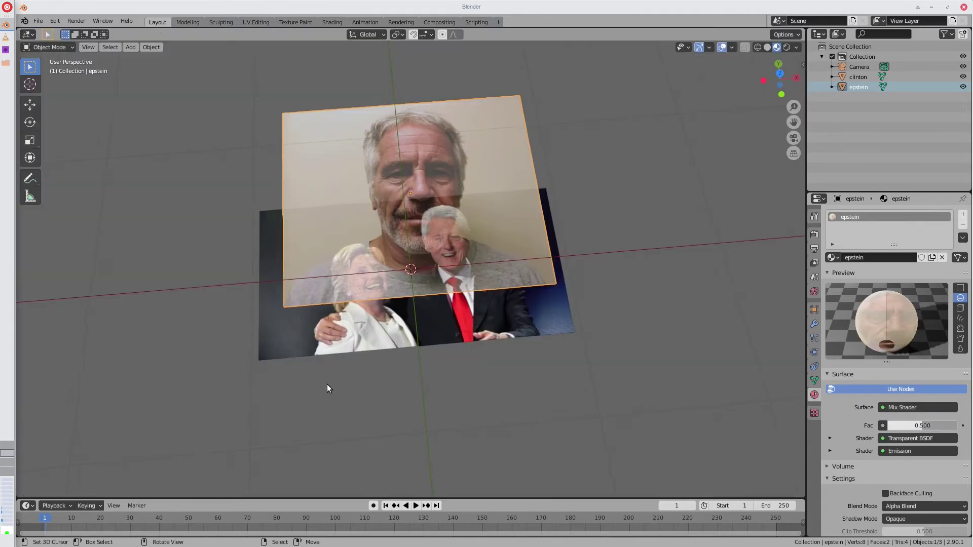
- In the camera view, move the epstein plane over the man's head in the clinton image and scale it down
key("KP_0")
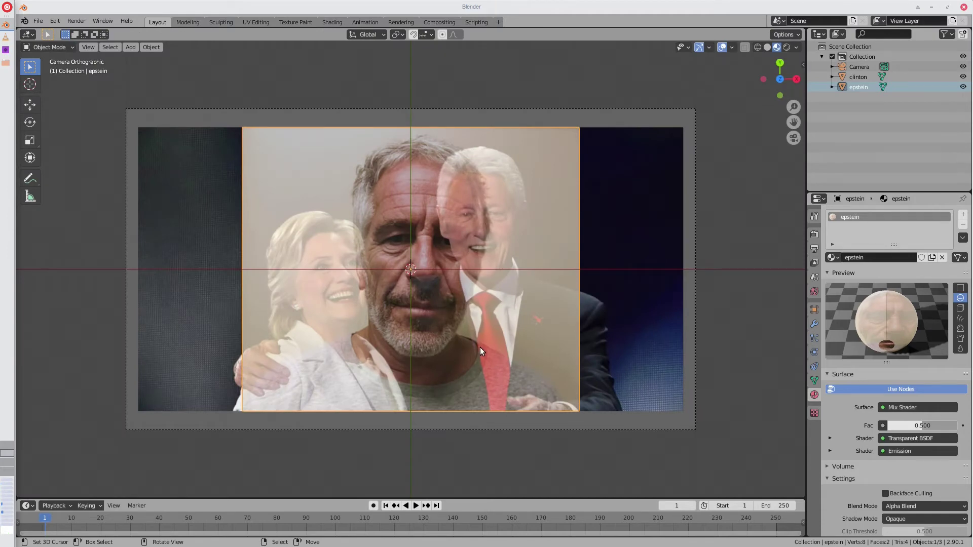
left_click_drag(495, 362, 562, 322)
key("s")
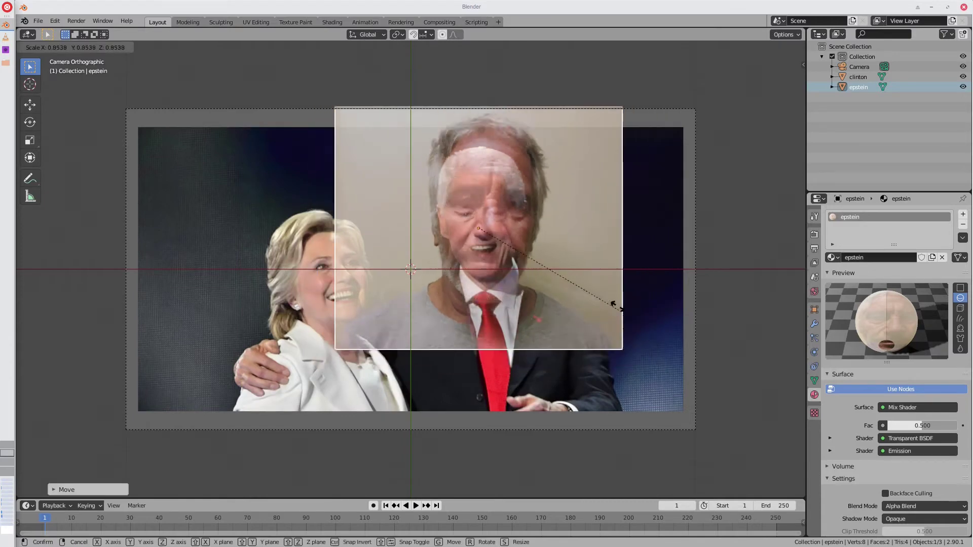
left_click(591, 293)
- Fine-tune the epstein plane's position and scale so the eyes and mouths of both faces line up
scroll(591, 290, "up", 3)
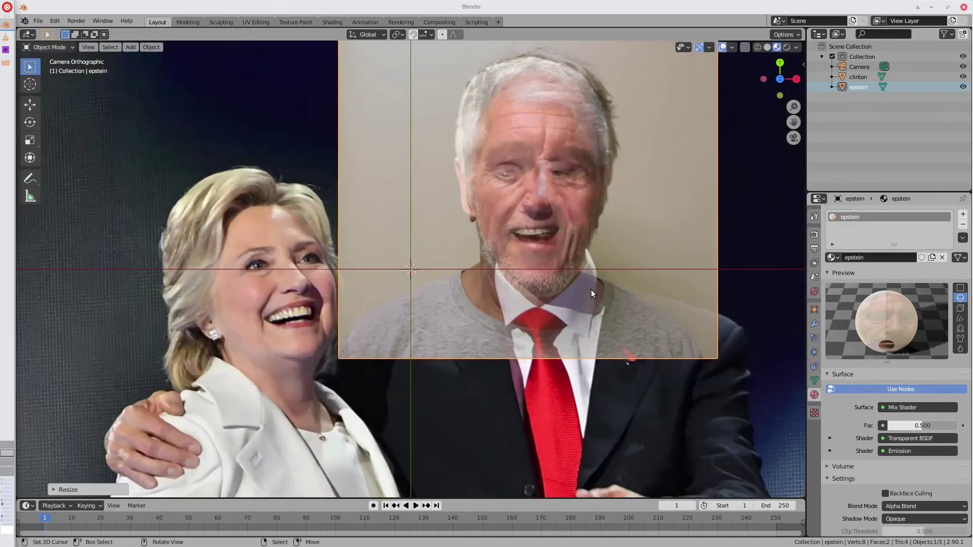
middle_click_drag(552, 303, 410, 369, "shift")
scroll(409, 324, "up", 1)
key("g")
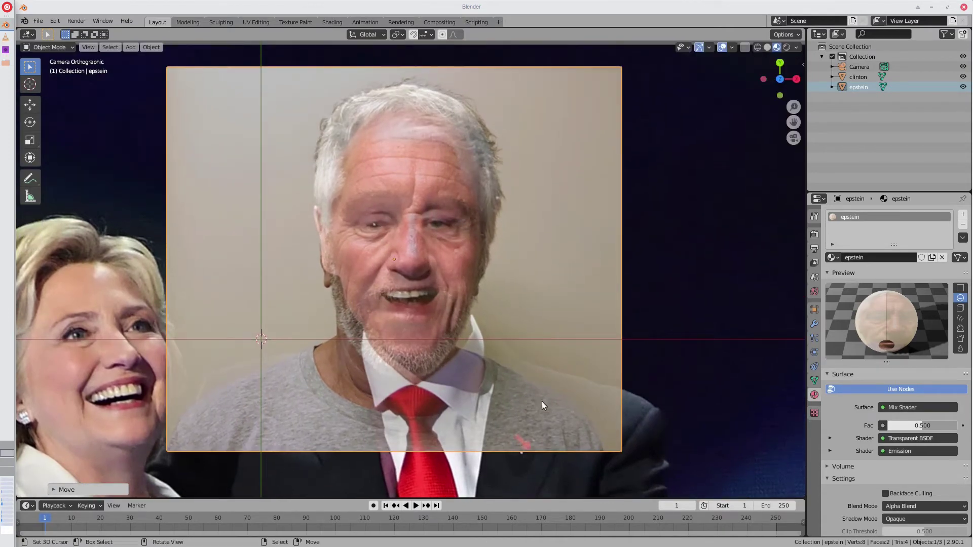
right_click(580, 400)
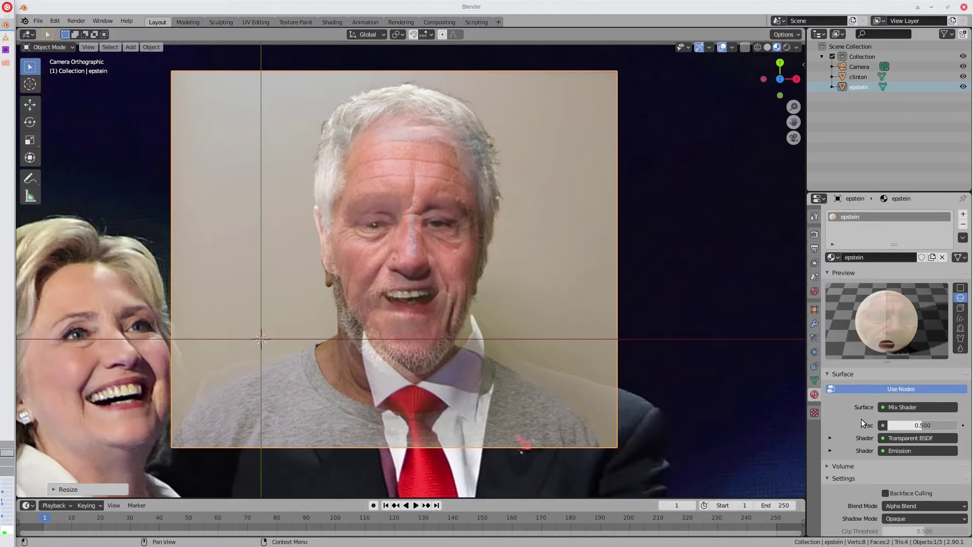
- Preview the epstein material with a mix factor of 0 and set it back to 0.5
left_click_drag(919, 425, 890, 428)
left_click(890, 428)
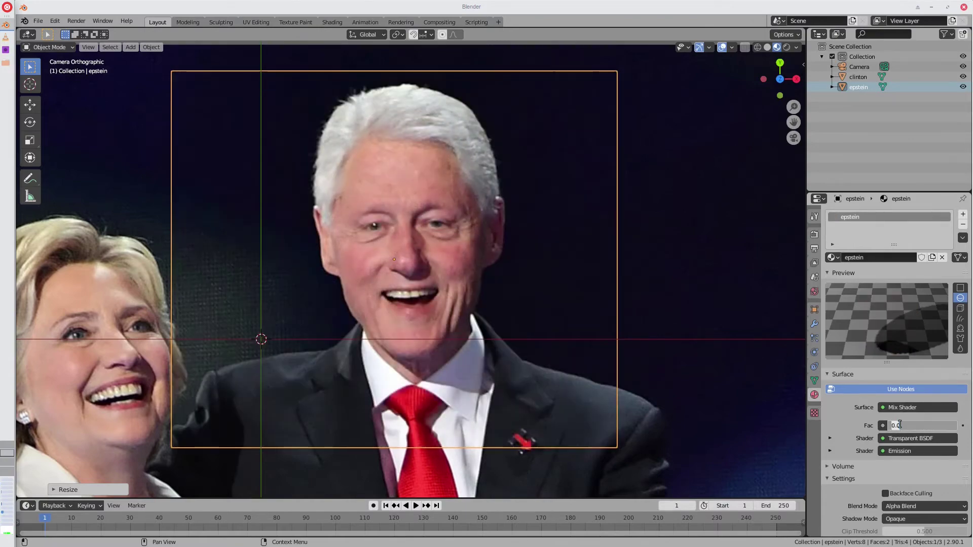
type(".5")
key("Return")
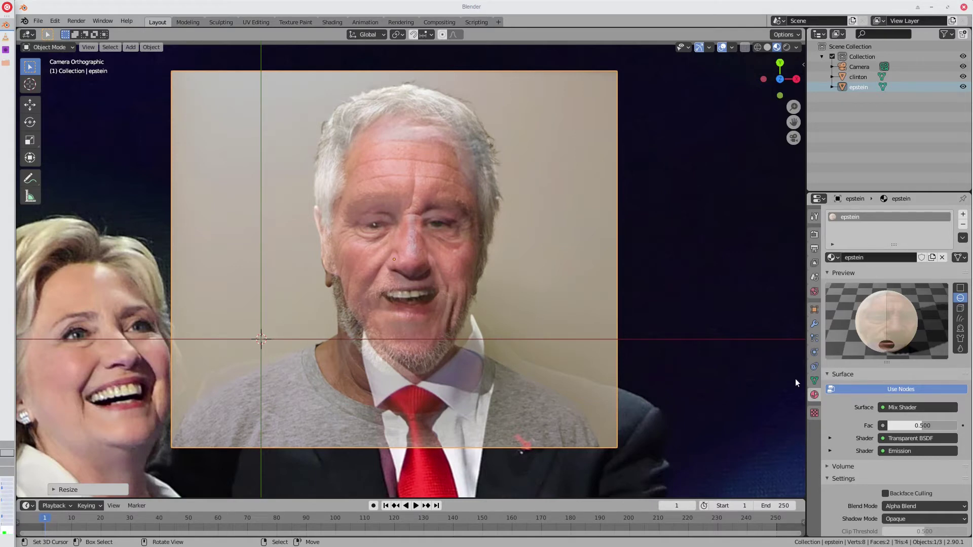
- Add a Basis shape key and a second shape key, Key 1, to the epstein plane
left_click(814, 380)
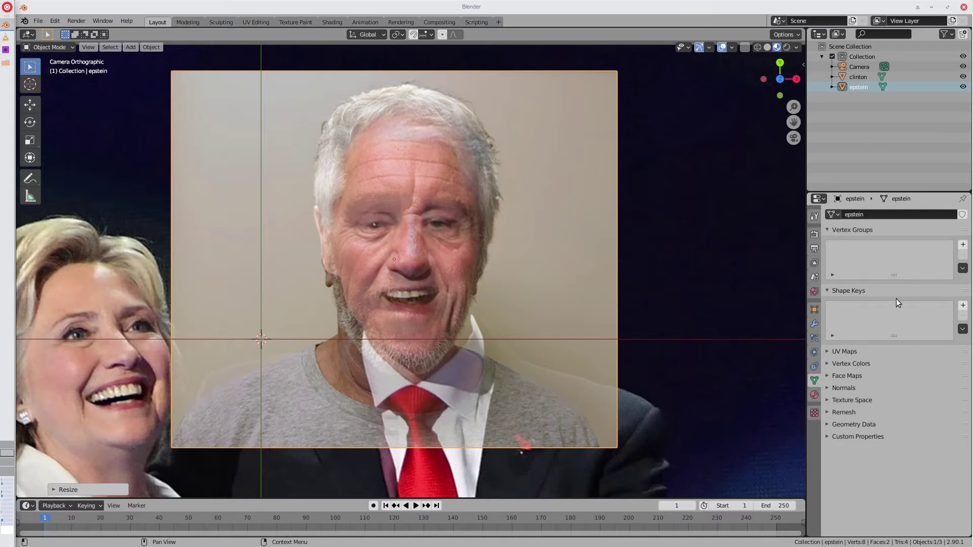
left_click(962, 306)
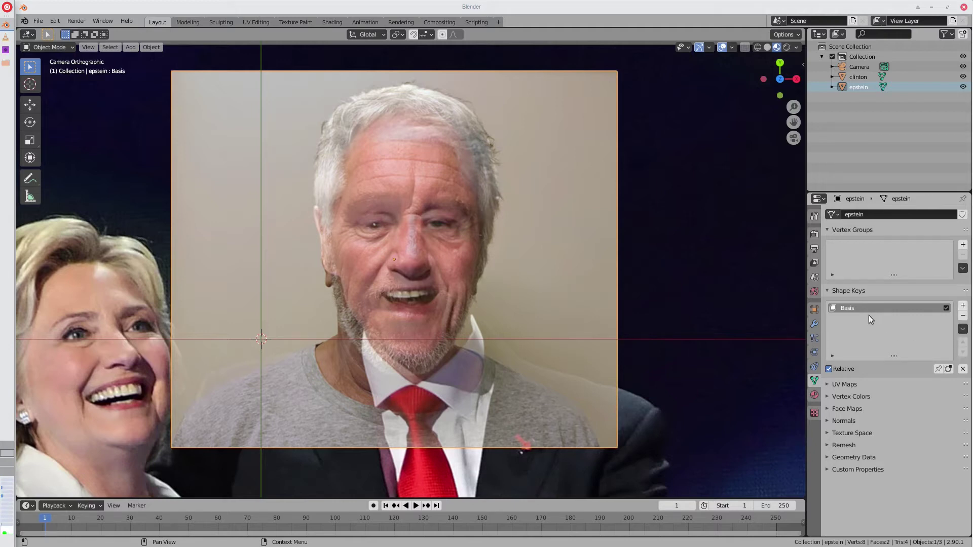
left_click(963, 305)
- In Edit Mode, subdivide the epstein plane repeatedly into a 32 by 32 grid of faces
key("Tab")
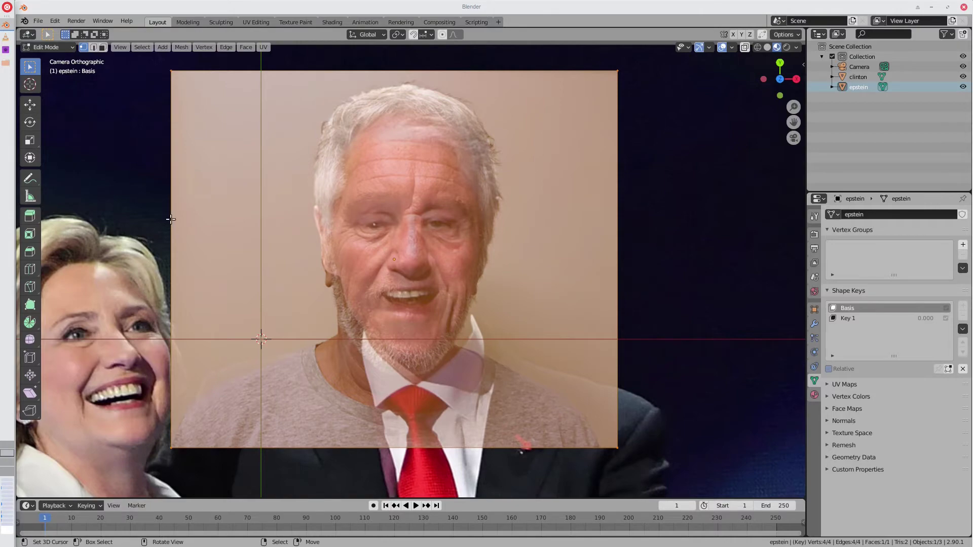
right_click(508, 303)
left_click(507, 296)
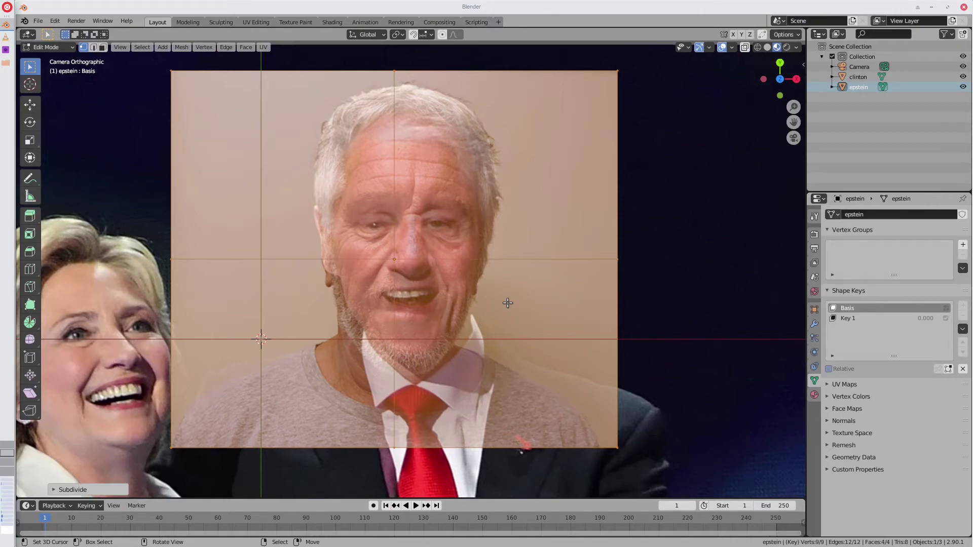
key("shift+r")
key("shift+r")
key("shift+r")
key("shift+r")
right_click(521, 309)
key("Escape")
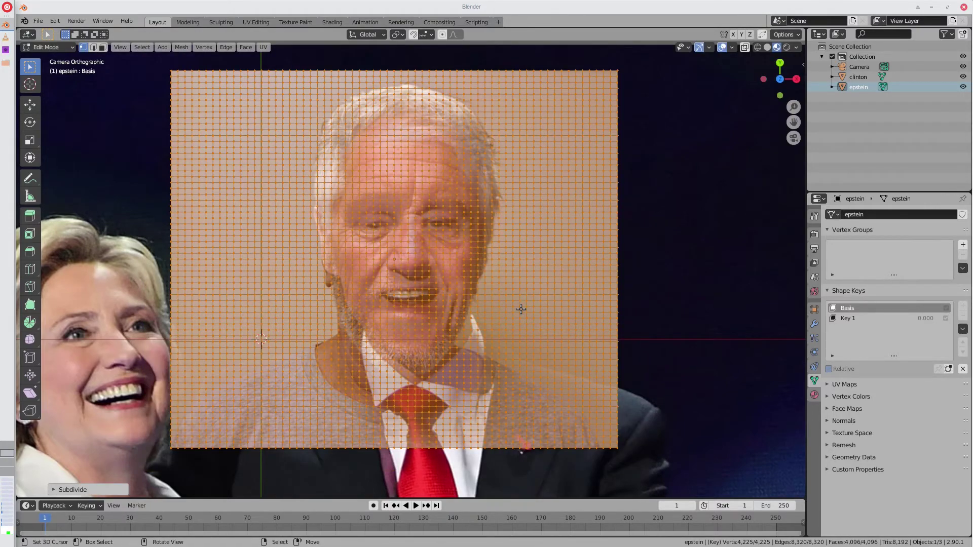
scroll(490, 313, "up", 1)
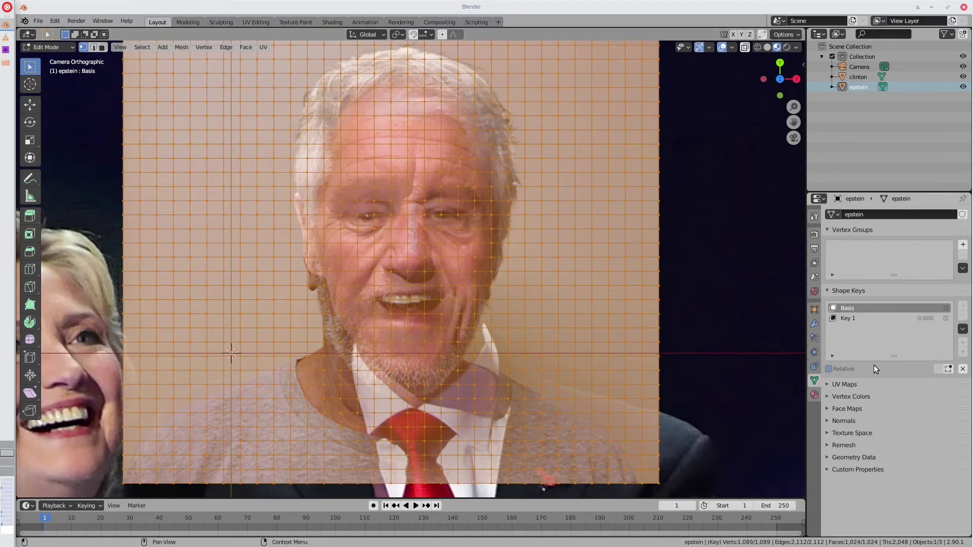
- Make Key 1 the active shape key and display the epstein material's settings with the blend factor
left_click(880, 319)
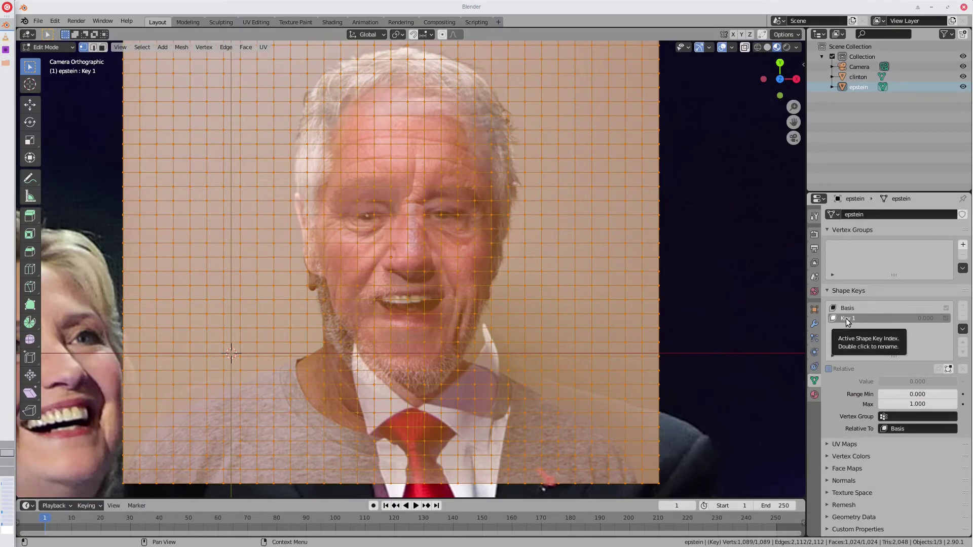
scroll(223, 354, "up", 1)
scroll(223, 355, "up", 1)
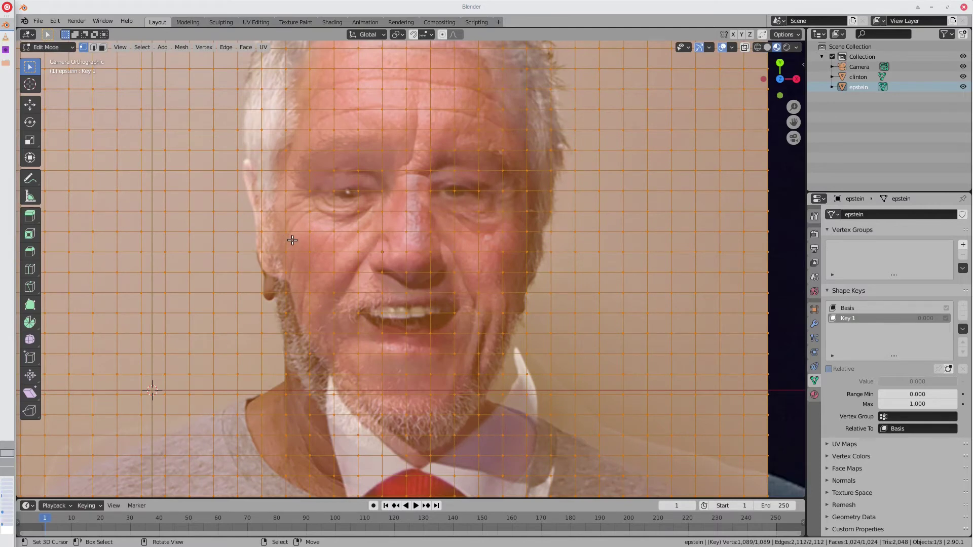
scroll(294, 242, "down", 2)
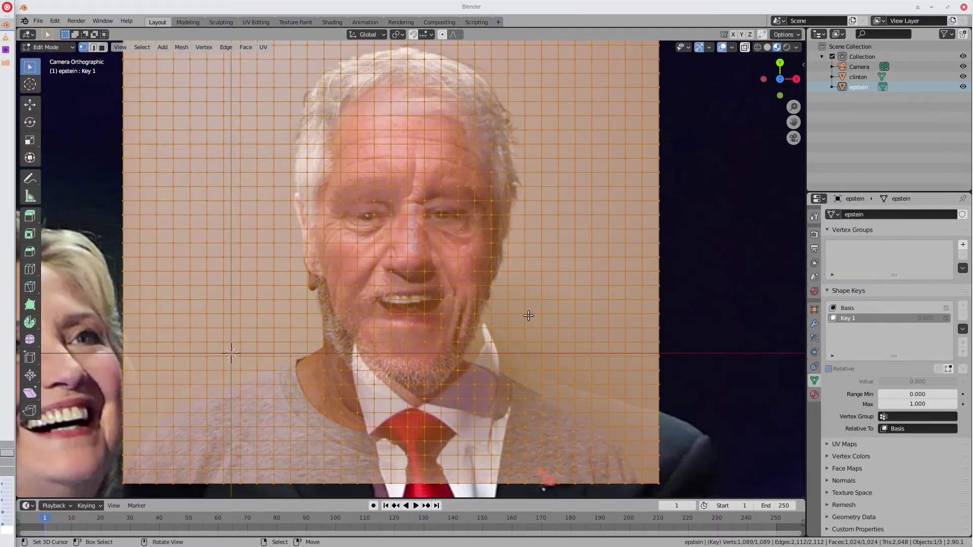
left_click(814, 395)
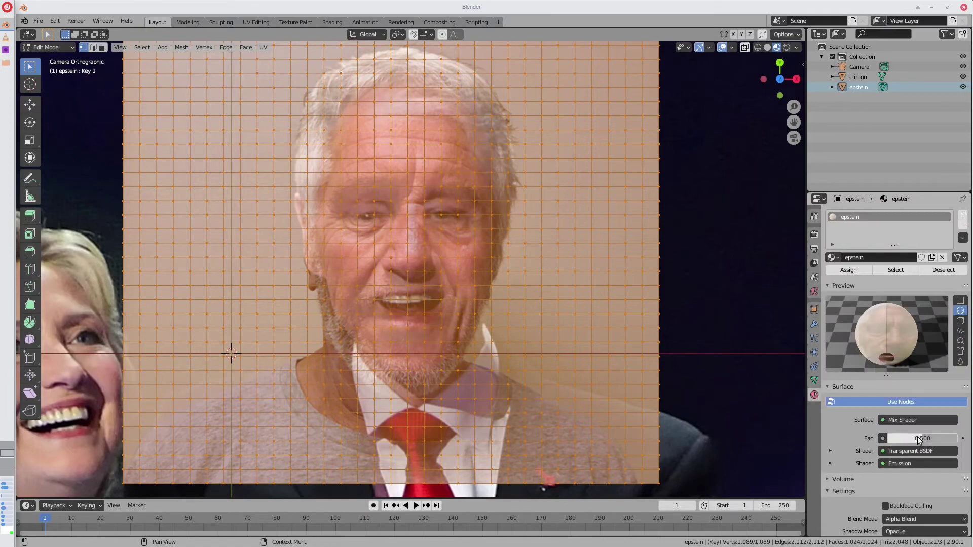
scroll(543, 317, "up", 1)
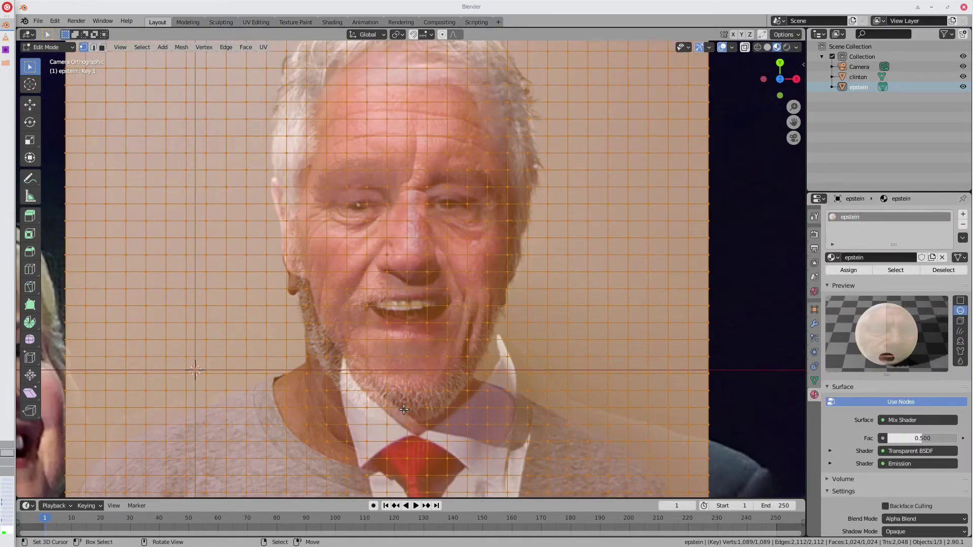
- Enable proportional editing and warp the chin and the image-left jaw vertices onto the underlying face's outline
left_click(441, 34)
middle_click_drag(415, 410, 420, 341, "shift")
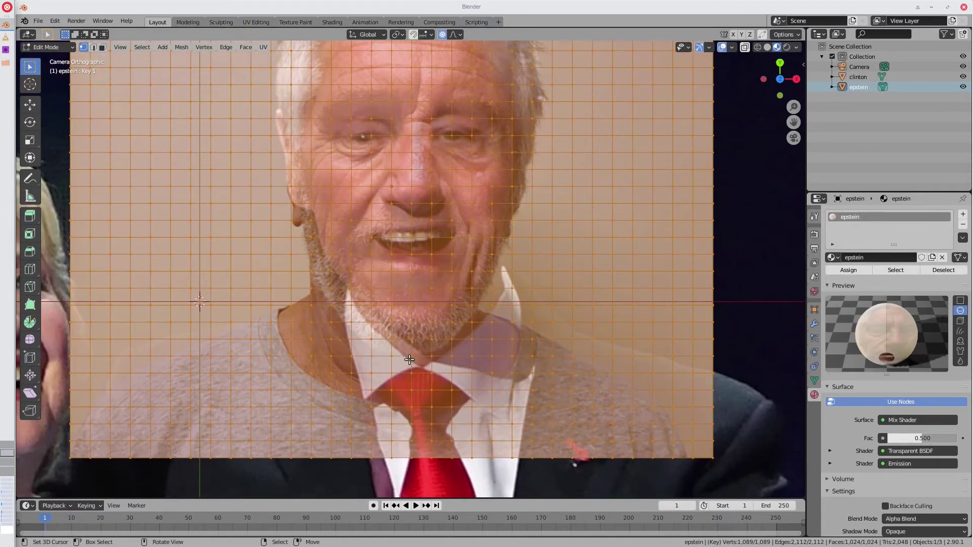
left_click(410, 359)
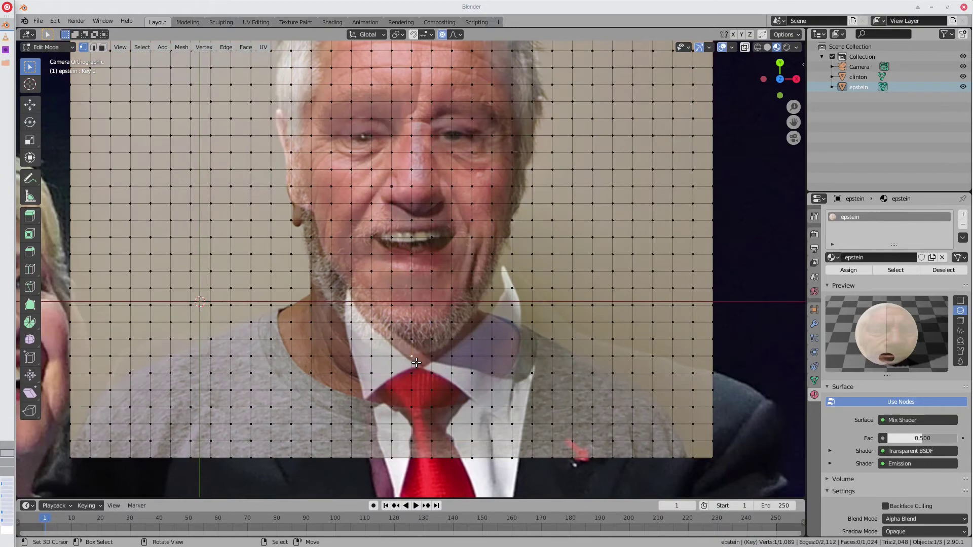
key("g")
scroll(431, 363, "up", 8)
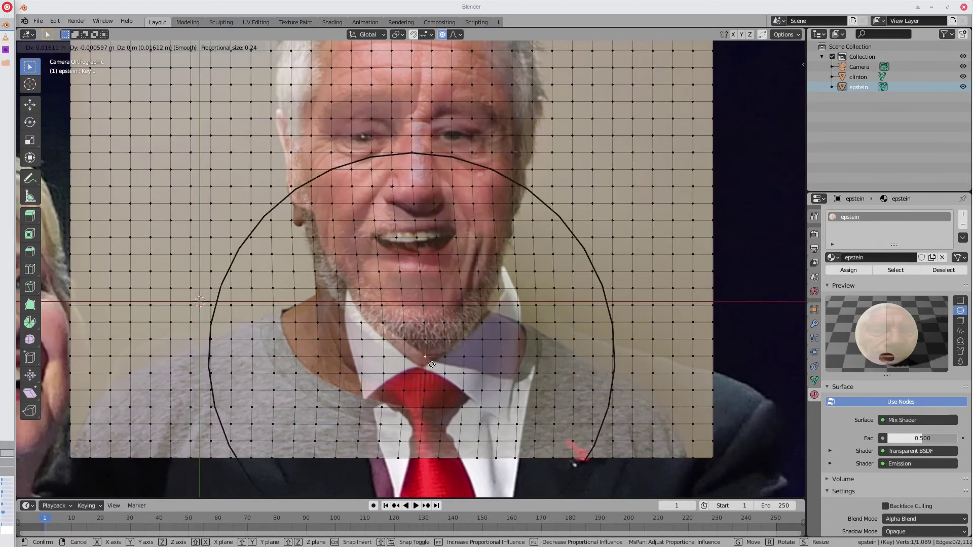
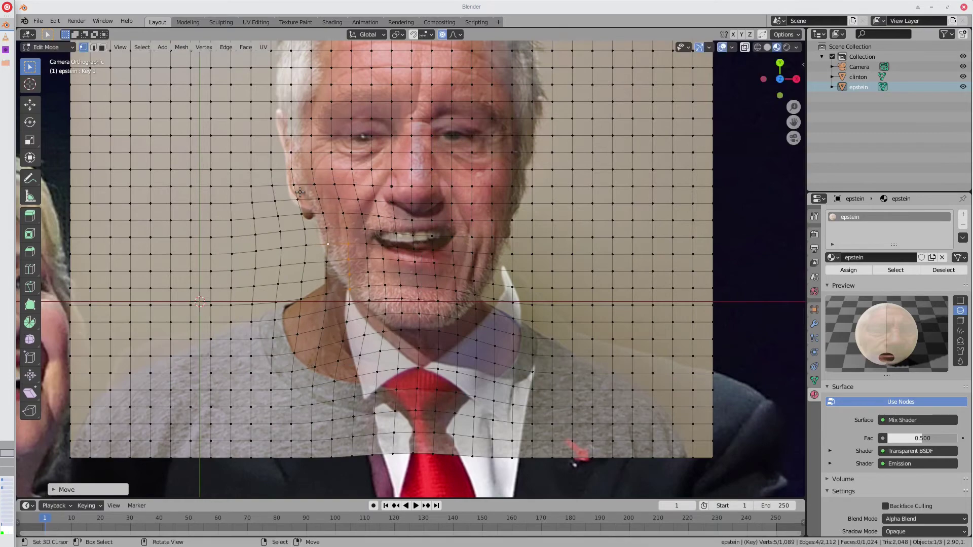
- Move the vertex just below the image-left earlobe with a proportional size of 0.08 to match the underlying jaw
left_click(318, 237)
middle_click_drag(302, 218, 324, 344, "shift")
key("g")
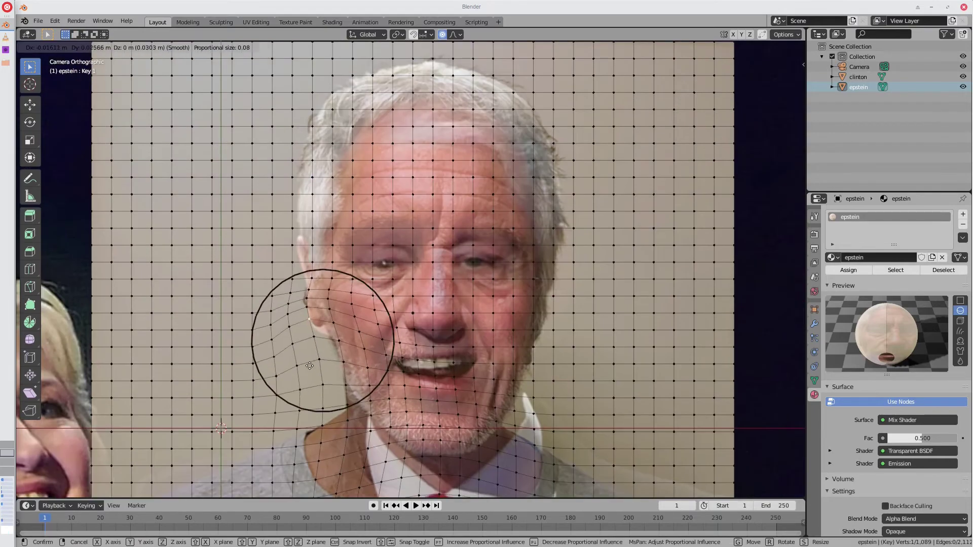
left_click(325, 349)
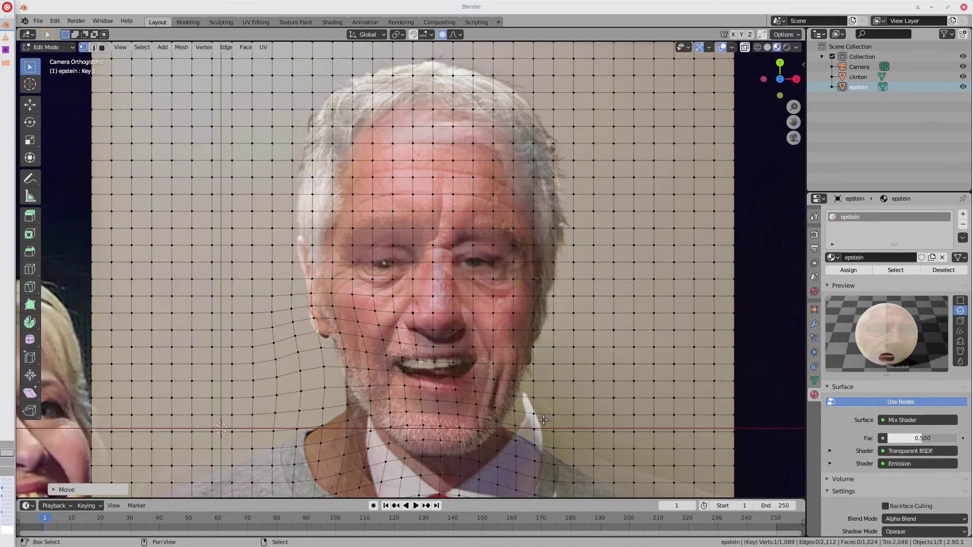
- Pull the bottom-edge vertex near the mesh's lower-right corner outward and up to follow the suit's shoulder
middle_click_drag(543, 420, 338, 267, "shift")
left_click(520, 427)
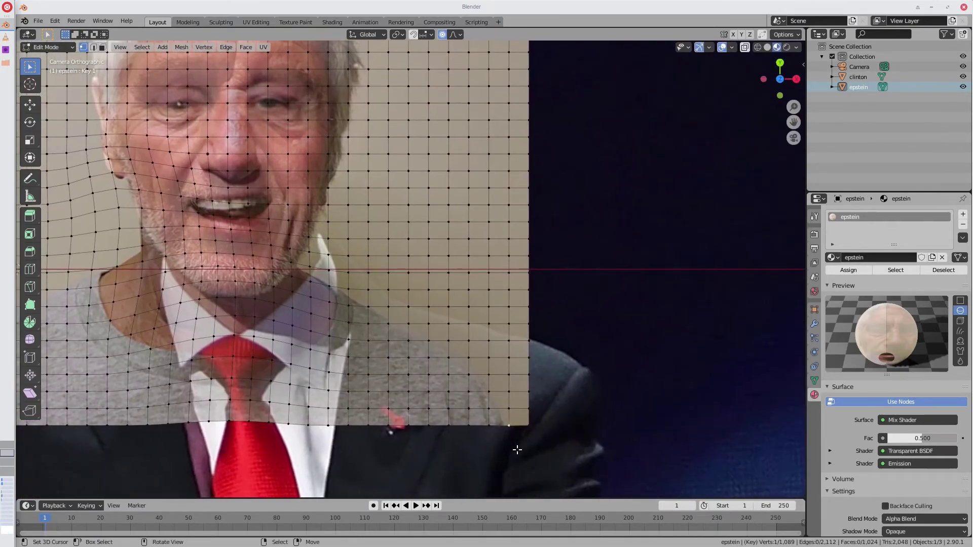
key("g")
left_click(626, 419)
- Adjust the image-right shoulder, neck and jaw vertices with a reduced proportional influence to fit the underlying jawline
left_click(366, 304)
key("g")
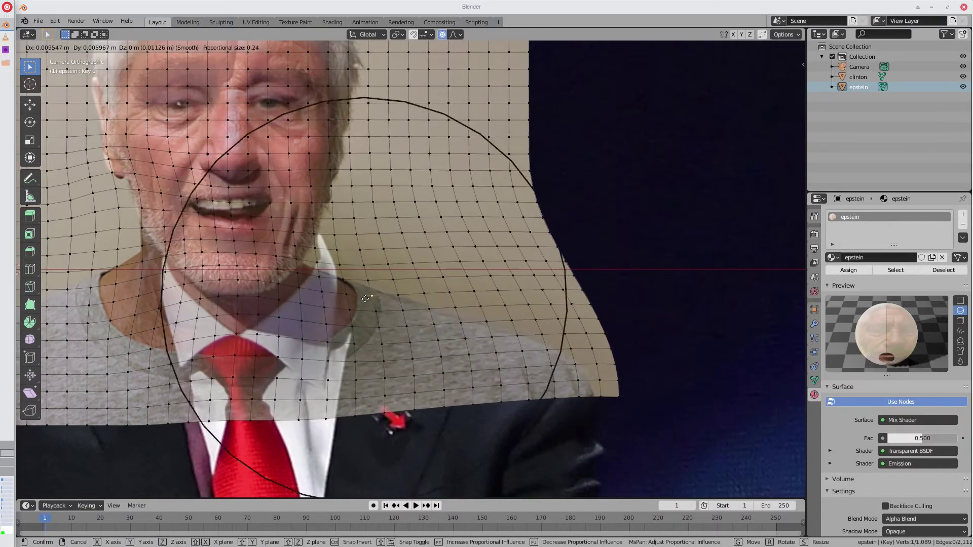
scroll(355, 294, "up", 9)
left_click(328, 283)
key("g")
left_click(287, 272)
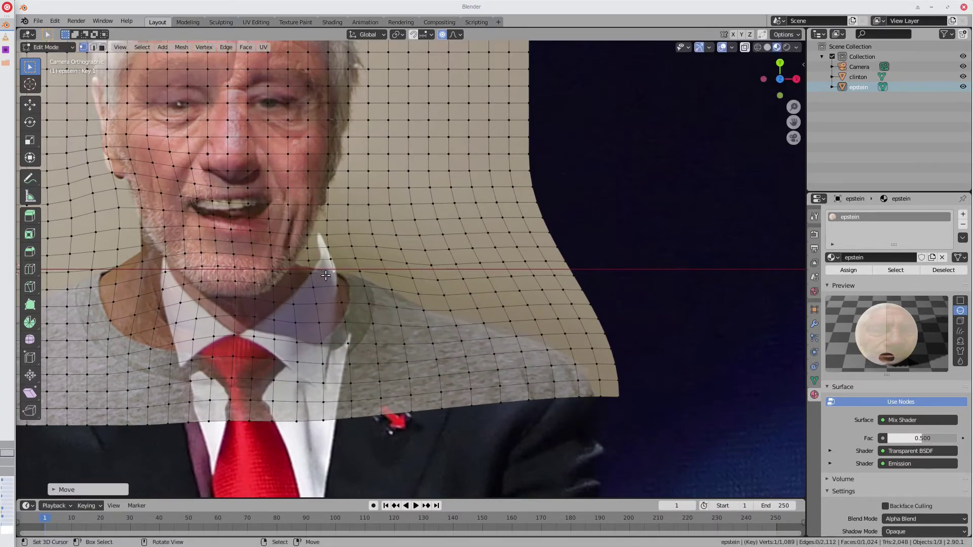
key("g")
left_click(292, 334)
middle_click_drag(293, 335, 475, 370, "shift")
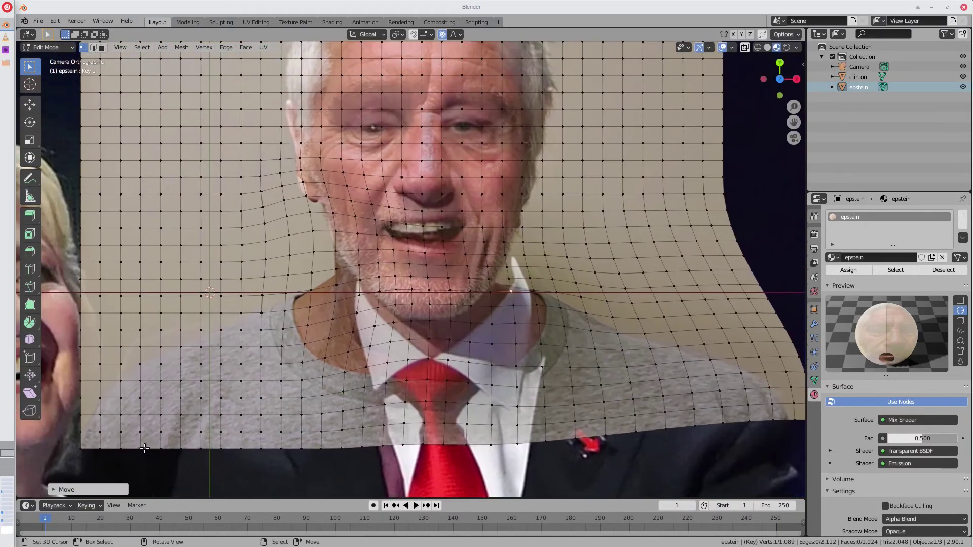
- Lower the mix factor to 0.239 and move the image-left shoulder and collar vertices to follow the underlying suit
left_click_drag(921, 439, 901, 438)
left_click(159, 363)
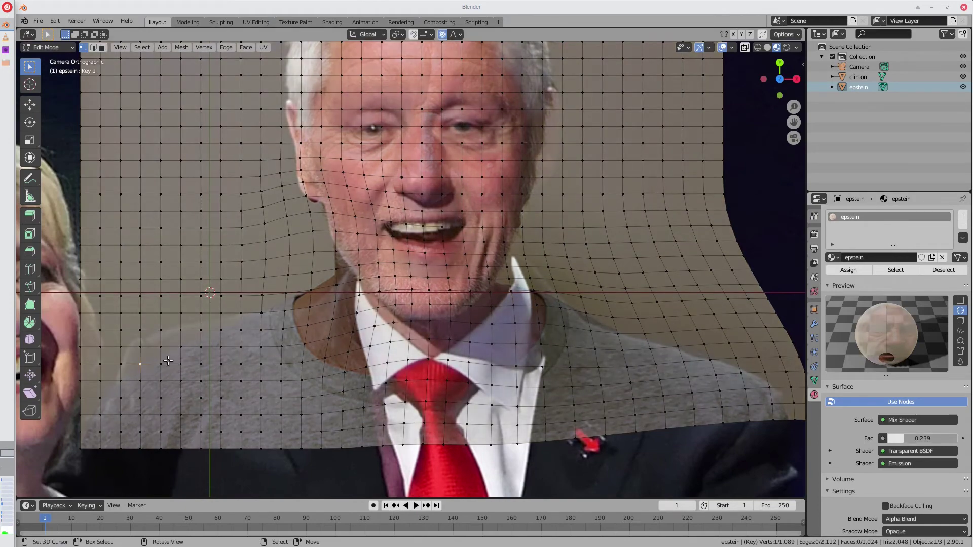
key("g")
left_click(163, 362)
key("g")
left_click(241, 330)
key("g")
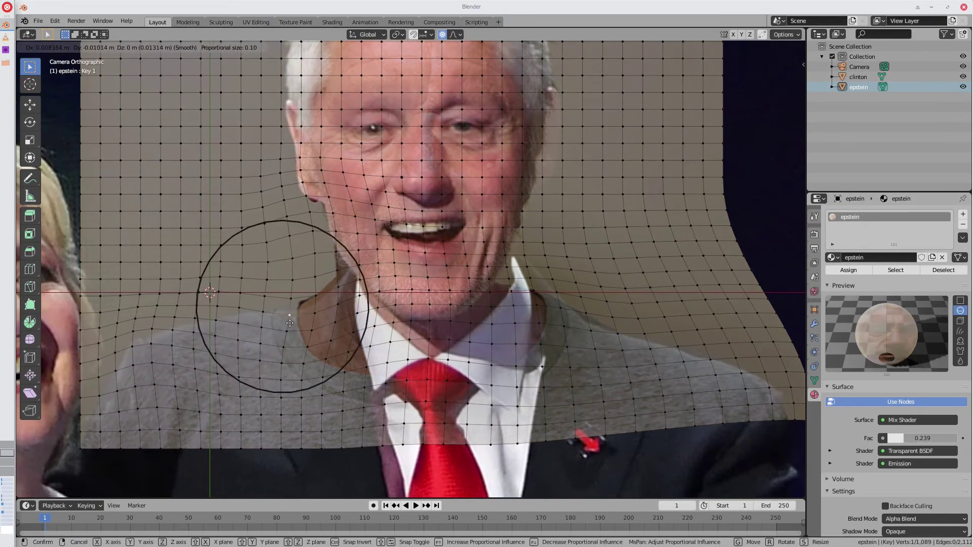
left_click(298, 327)
middle_click_drag(298, 327, 224, 401, "shift")
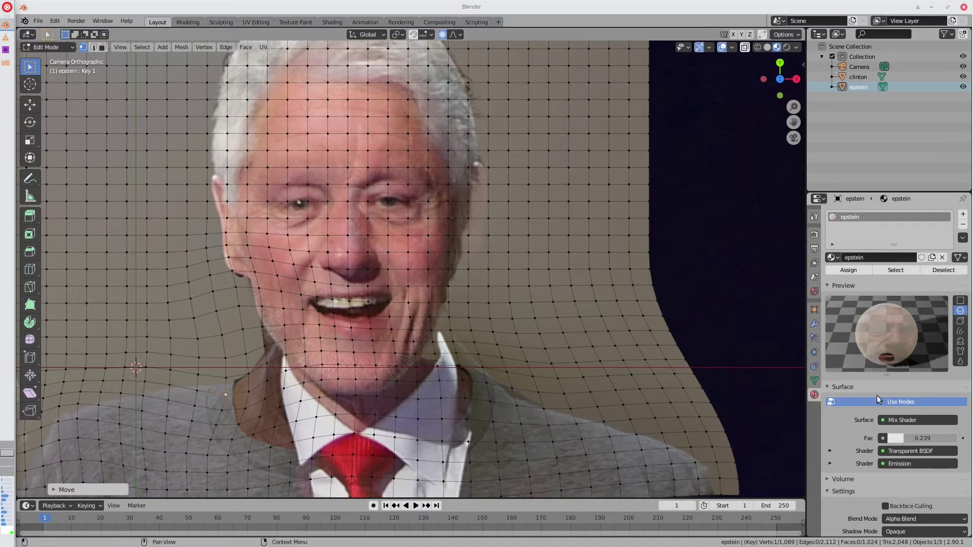
- Move the mouth-corner vertices with a proportional size of 0.05 to match the underlying smile, varying the mix factor to compare
left_click_drag(902, 438, 926, 437)
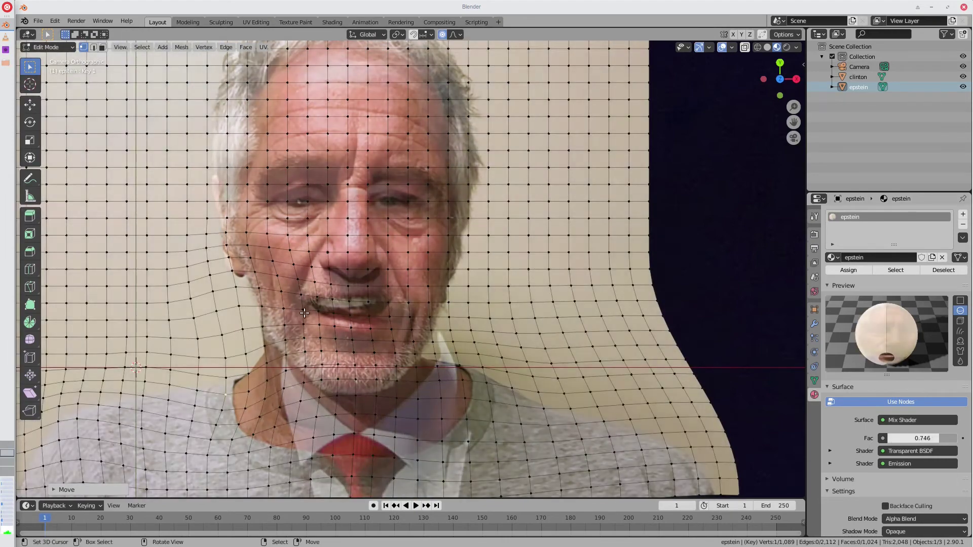
key("g")
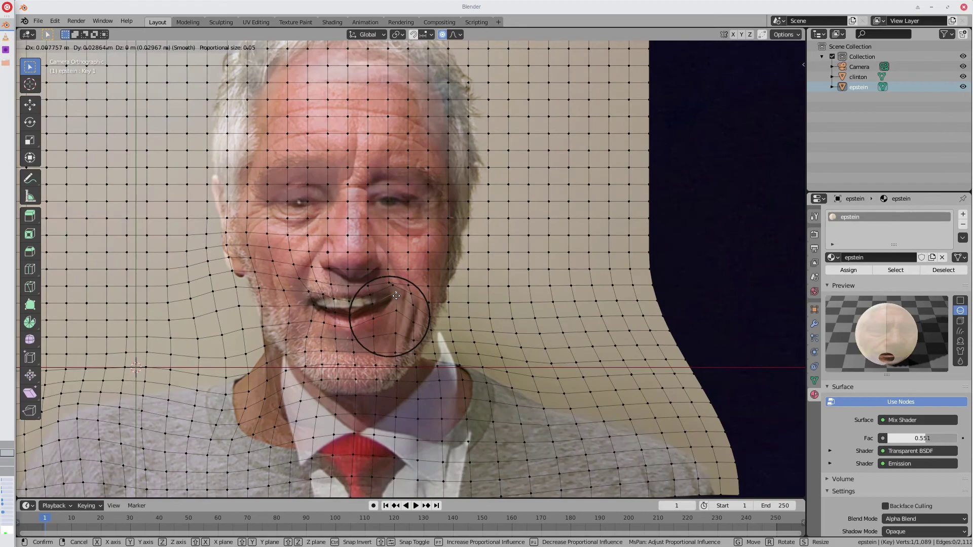
left_click(396, 295)
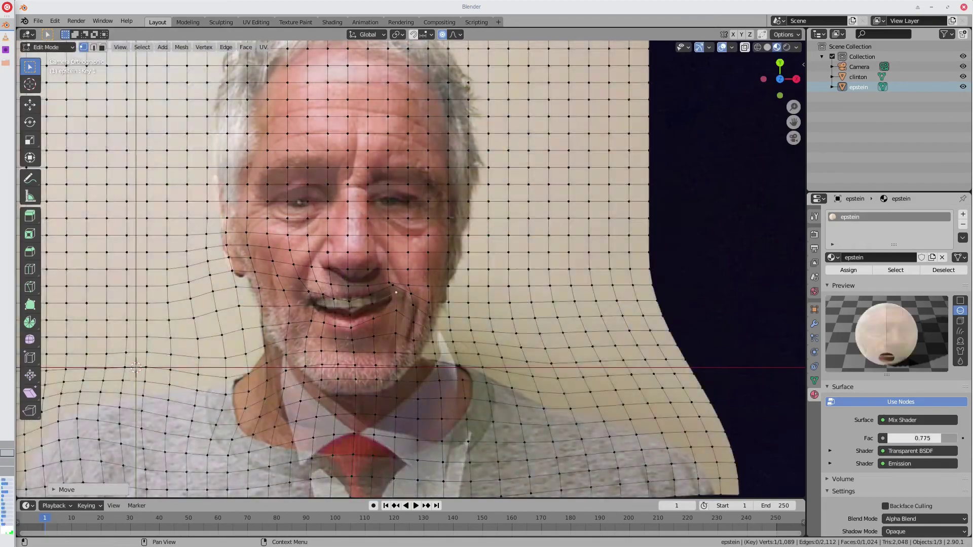
mouse_move(920, 438)
left_mouse_down()
mouse_move(884, 438)
mouse_move(958, 438)
mouse_move(888, 438)
mouse_move(937, 438)
left_mouse_up()
key("g")
key("Return")
key("g")
key("Escape")
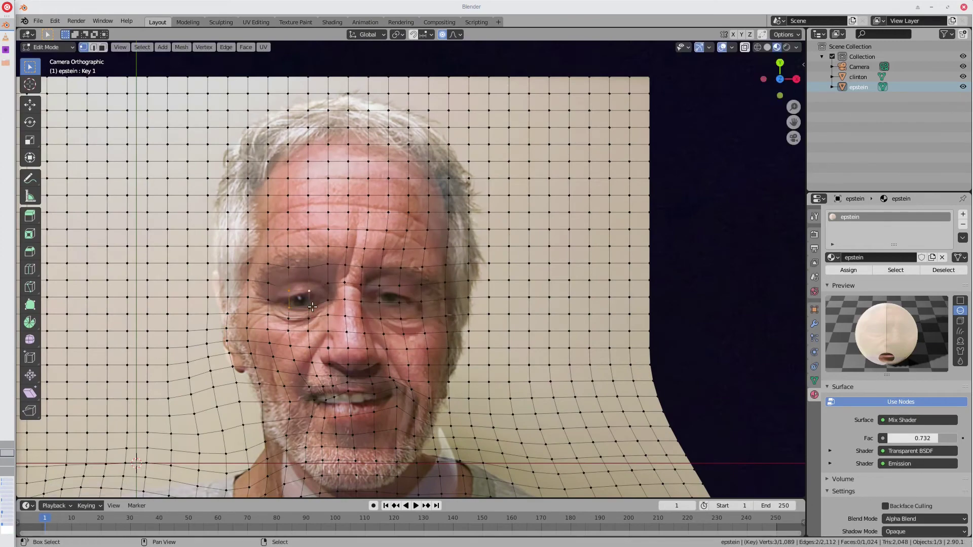
- Undo the last vertex tweaks around the image-left eye
key("ctrl+z")
key("ctrl+z")
key("ctrl+z")
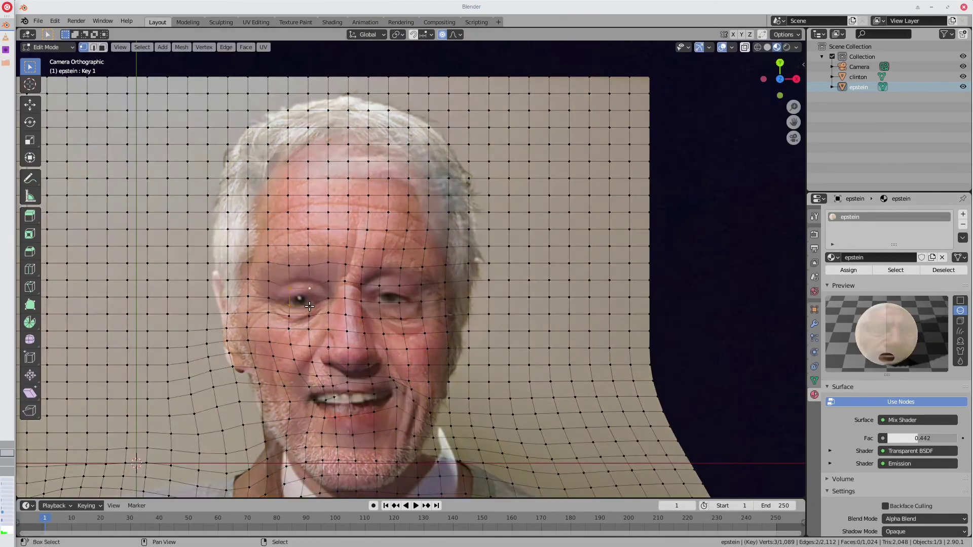
- Align the vertices around the image-right eye with the underlying eye, raising the mix factor to 0.957 to compare
left_click_drag(379, 287, 402, 304)
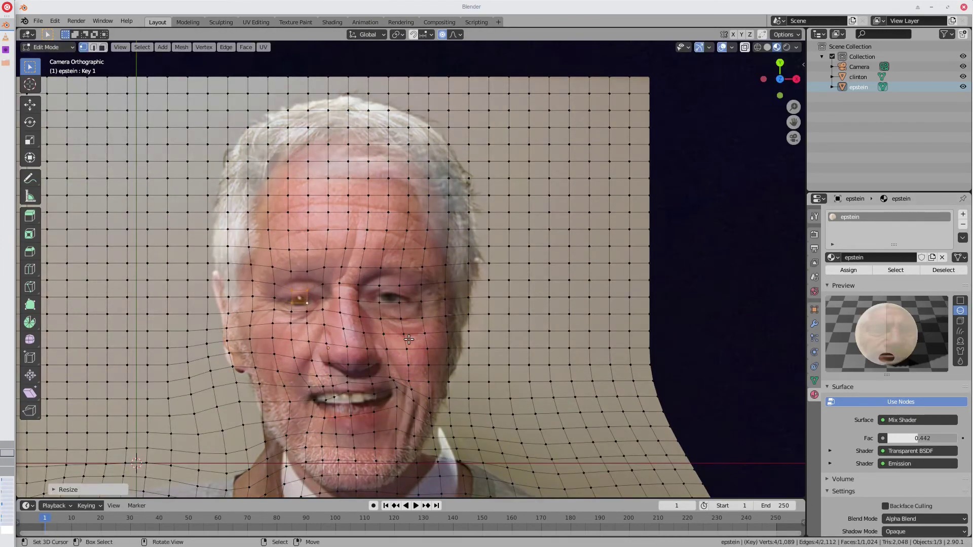
key("g")
key("Return")
left_click_drag(918, 438, 951, 438)
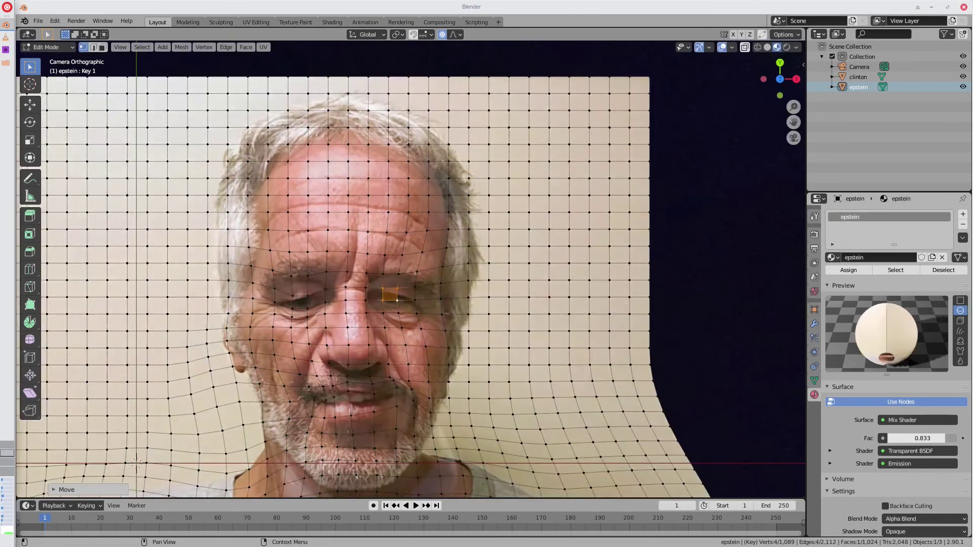
key("g")
left_click(421, 302)
key("g")
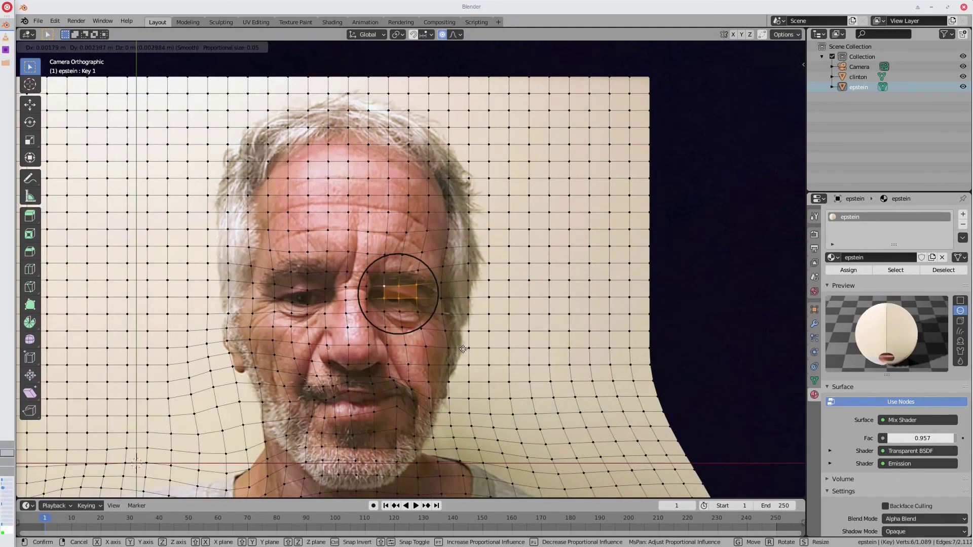
key("Escape")
key("ctrl+z")
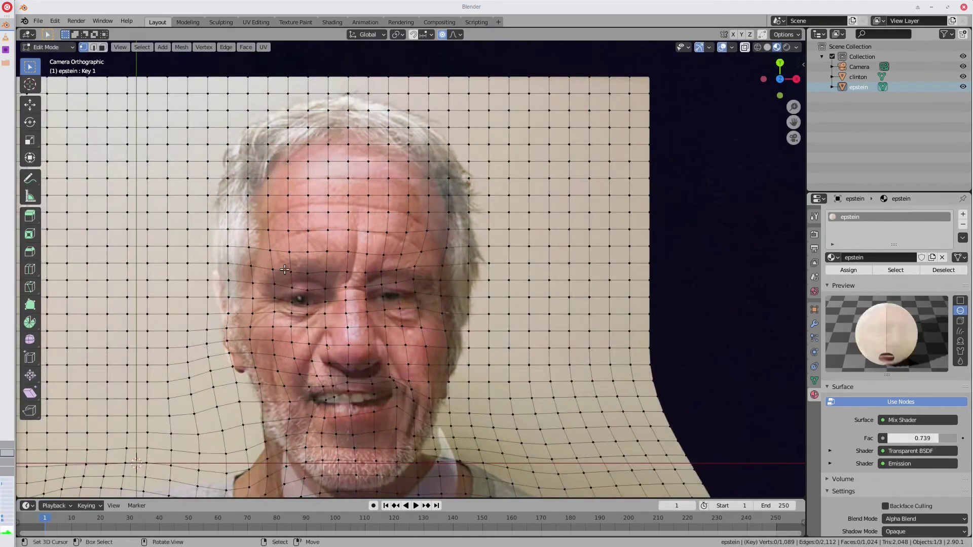
- Rotate the vertices along the image-left eyebrow to follow the underlying brow, and set the mix factor to 1.000
left_click(300, 267)
key("r")
key("Return")
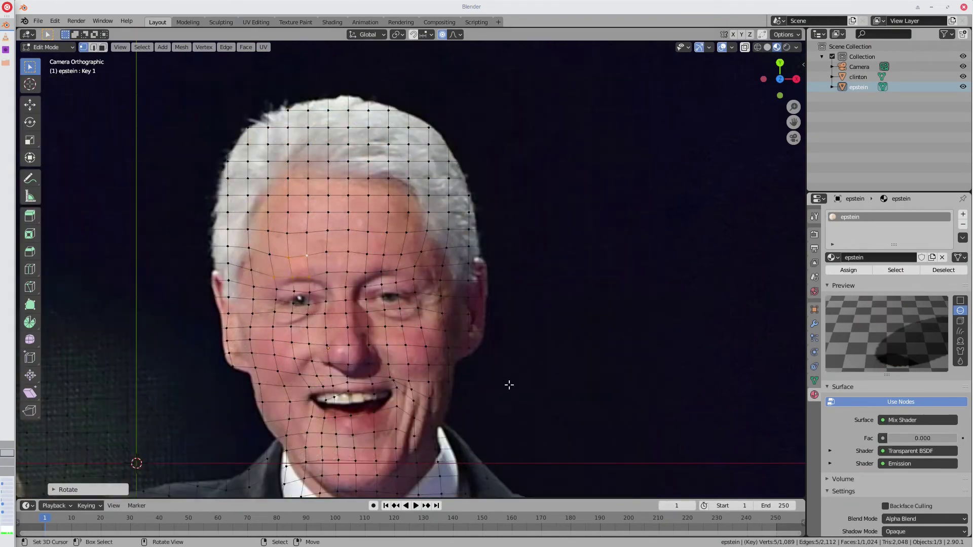
scroll(501, 383, "down", 3)
middle_click_drag(502, 382, 522, 360, "shift")
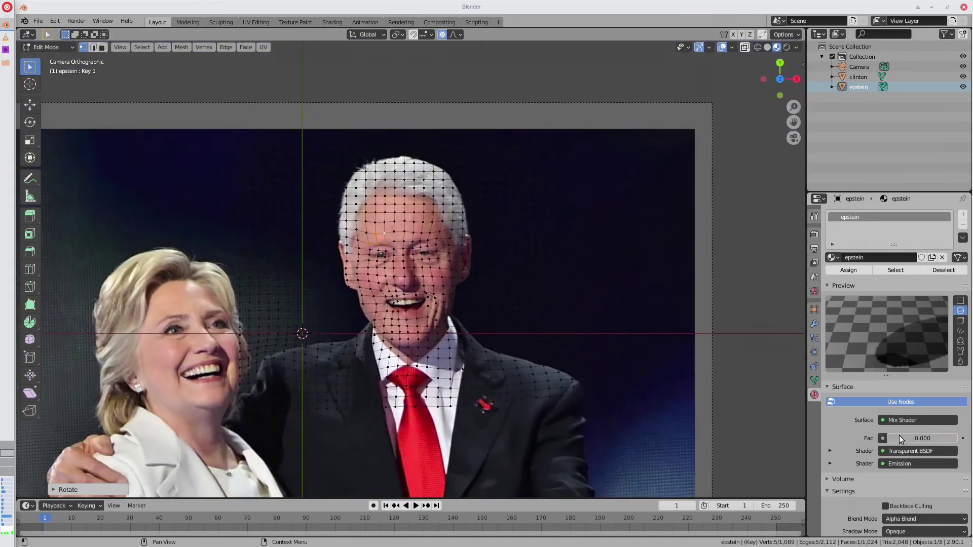
left_click_drag(899, 437, 952, 436)
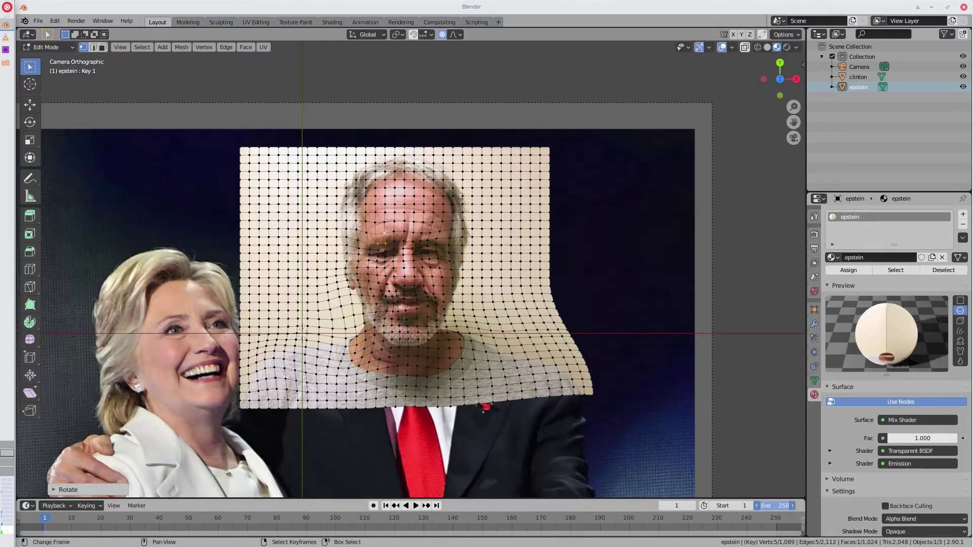
- Set the animation's end frame to 60 and return to Object Mode
left_click(774, 505)
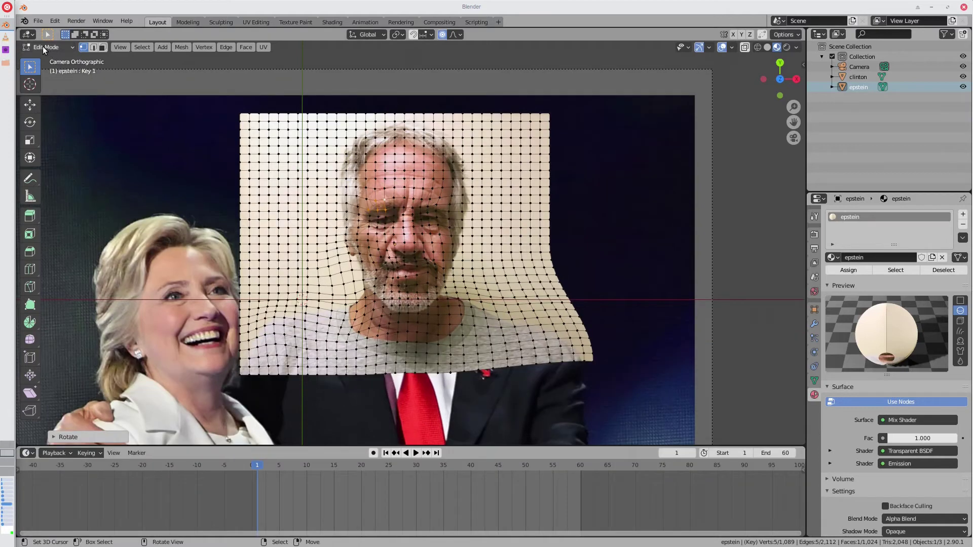
left_click(48, 47)
left_click(46, 58)
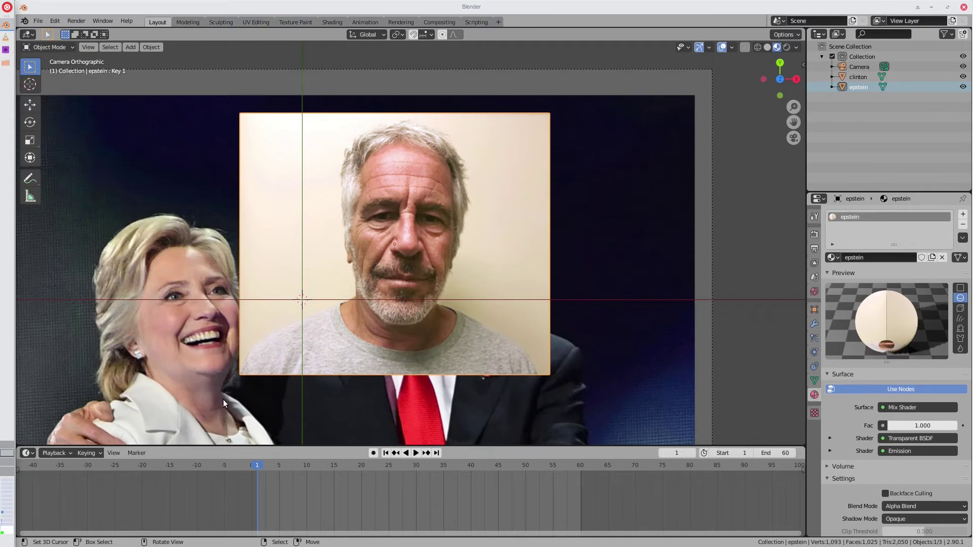
- Keyframe the Key 1 shape key's value at 0.000 on frame 1
left_click(814, 380)
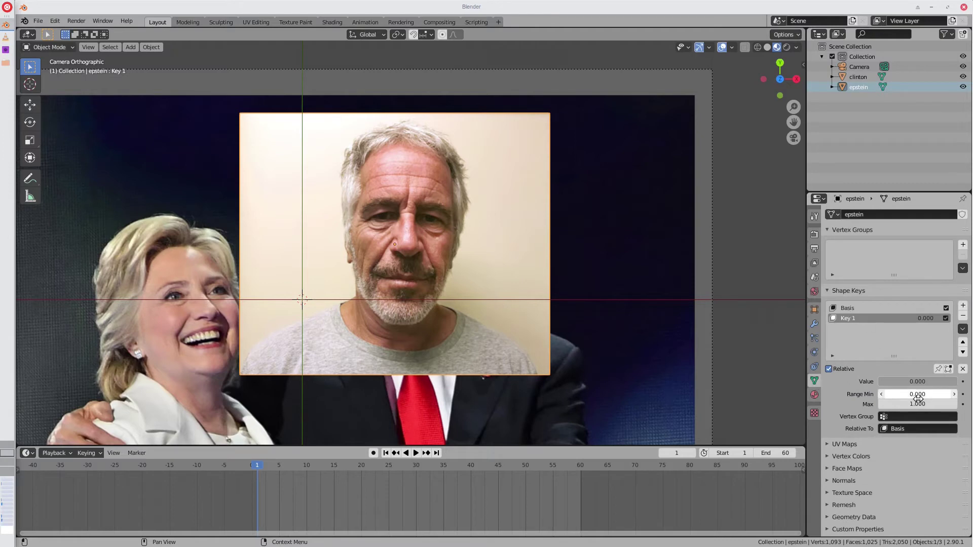
mouse_move(880, 381)
left_mouse_down()
mouse_move(957, 381)
mouse_move(873, 388)
left_mouse_up()
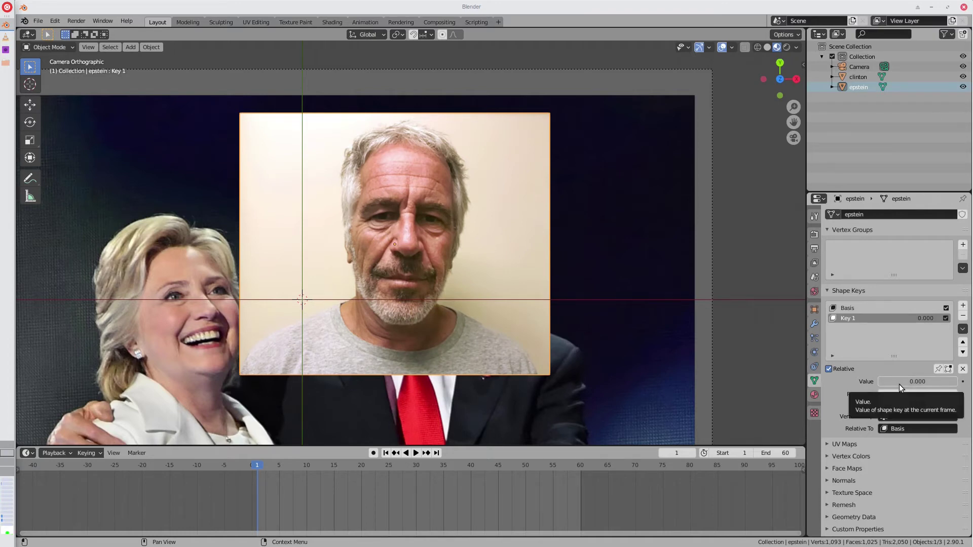
key("i")
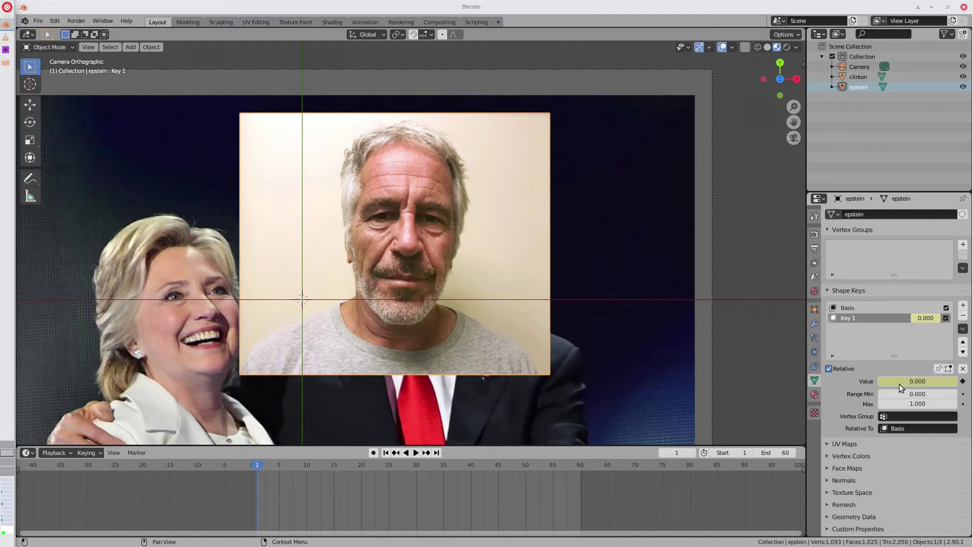
- Set the Key 1 shape key's value to 1.000 on frame 60 and keyframe it
left_click(579, 509)
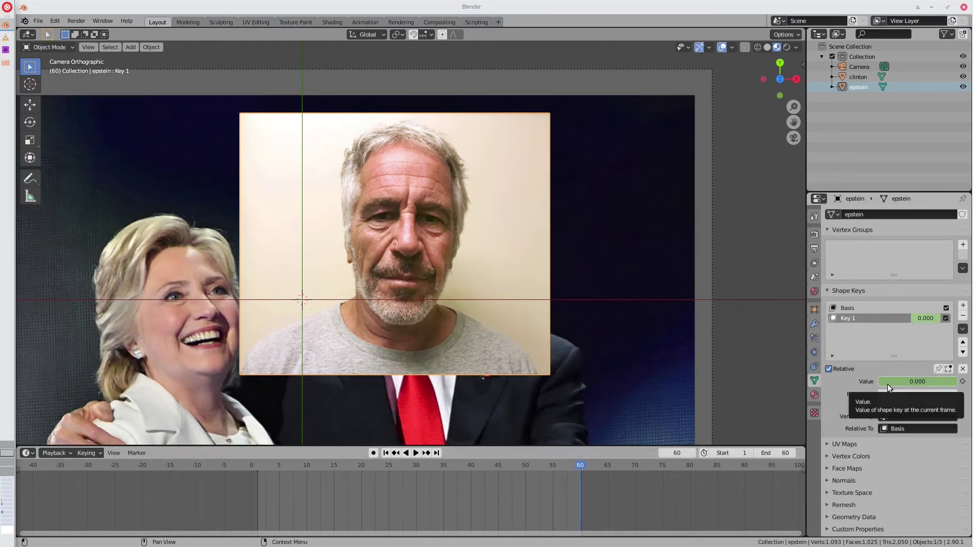
left_click_drag(886, 384, 926, 381)
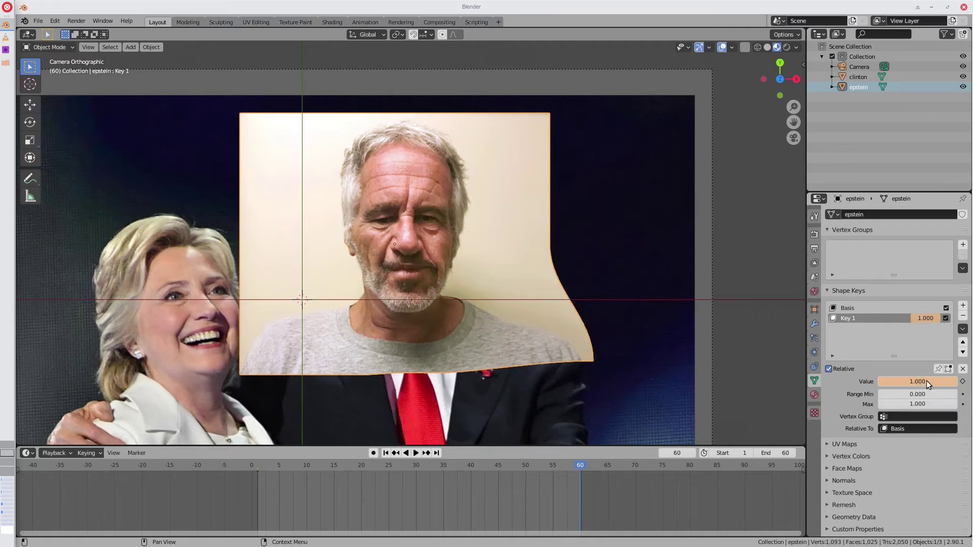
key("i")
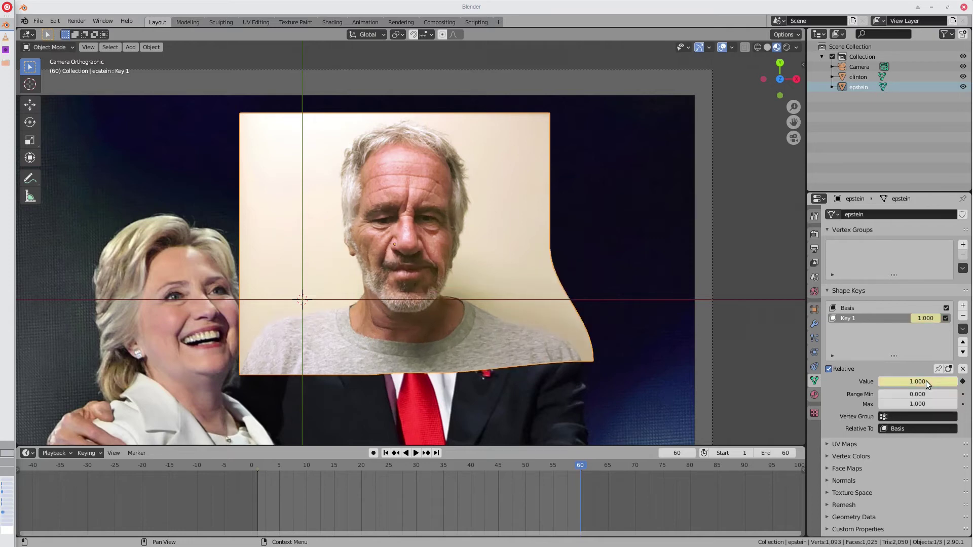
- Play the shape key animation from the start to check the mesh warp, and return to frame 0
key("shift+Left")
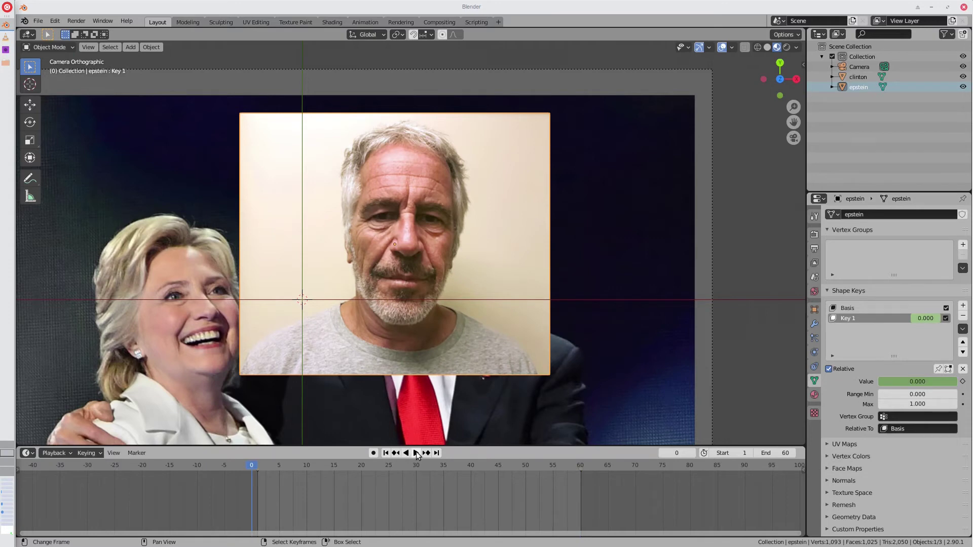
left_click(416, 453)
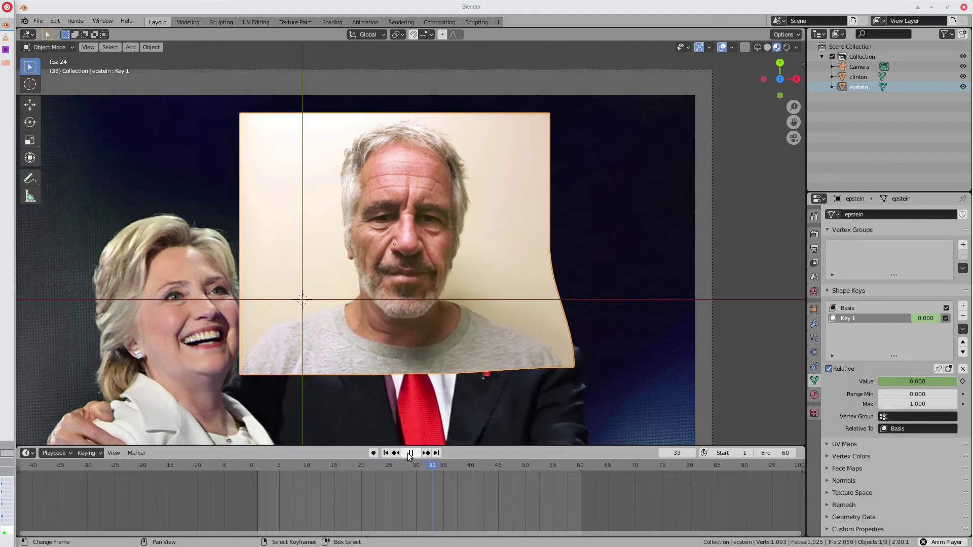
key("space")
left_click(251, 527)
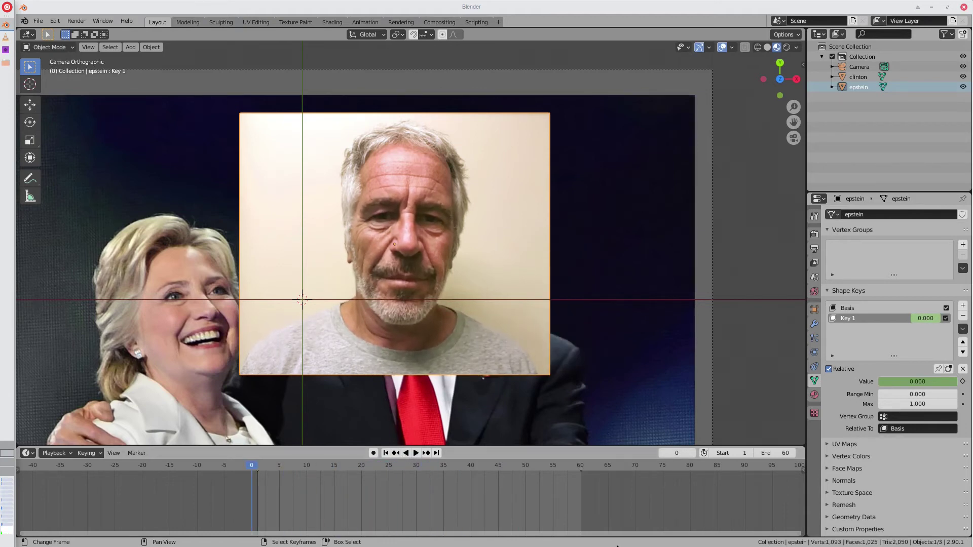
- Keyframe the upper plane's Mix Shader factor at 1.000 on frame 1
key("Right")
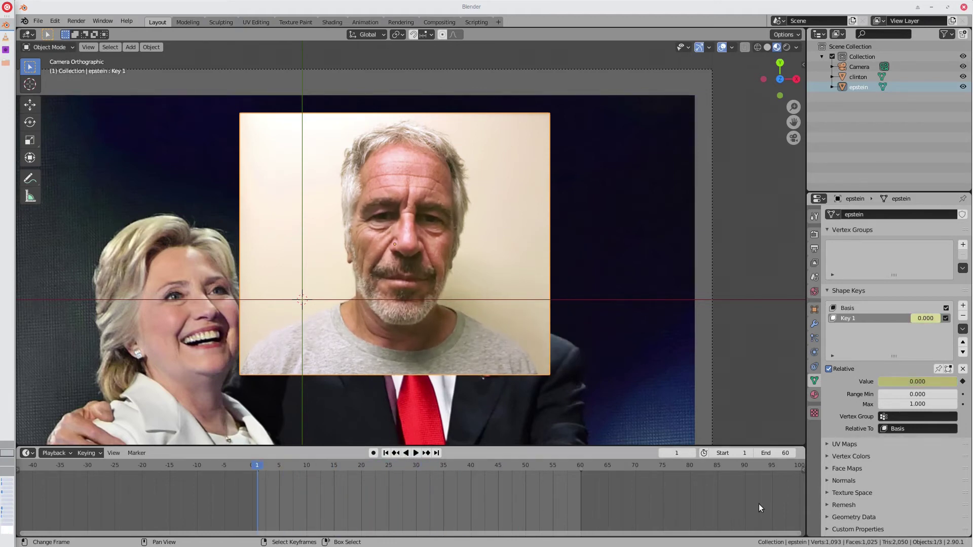
left_click(813, 394)
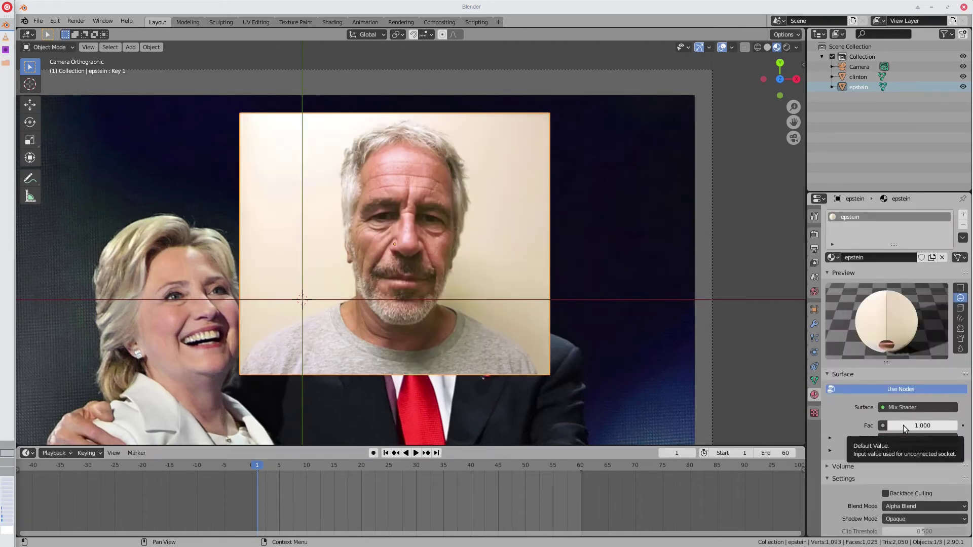
key("i")
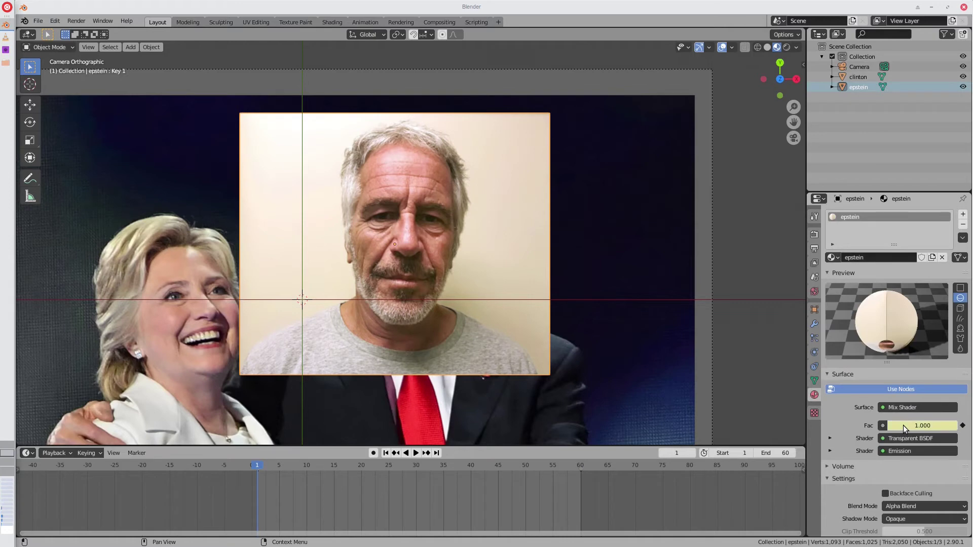
- Set the Mix Shader factor to 0.000 on frame 60 and keyframe it
left_click(580, 507)
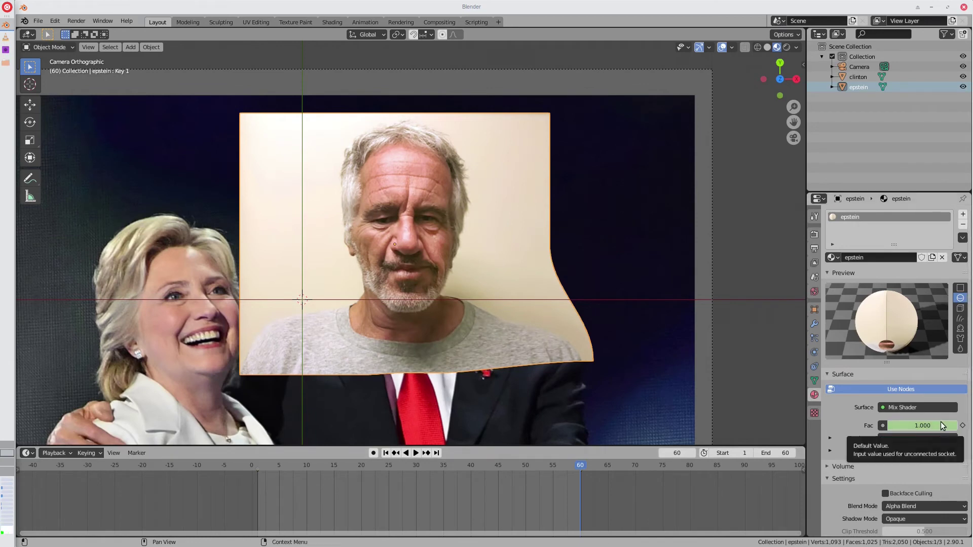
left_click_drag(912, 426, 888, 428)
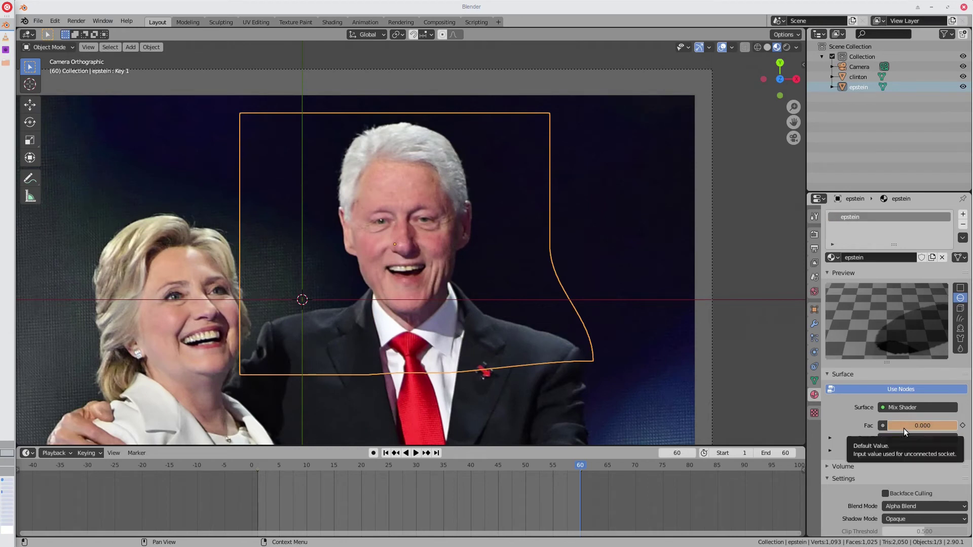
key("i")
- Play back the combined warp and fade, return to frame 0 with the whole camera frame in view, and deselect the plane
left_click(416, 453)
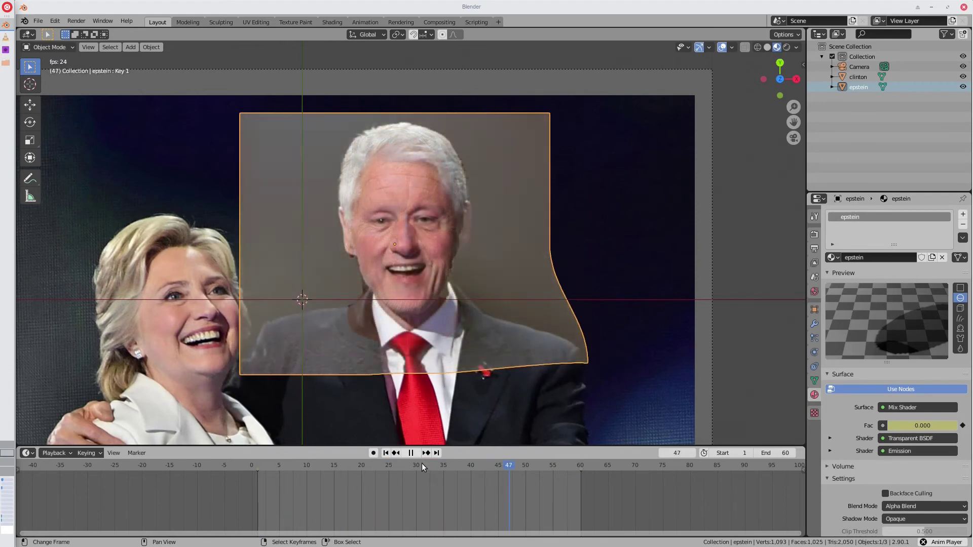
key("Escape")
key("KP_0")
scroll(355, 340, "up", 2)
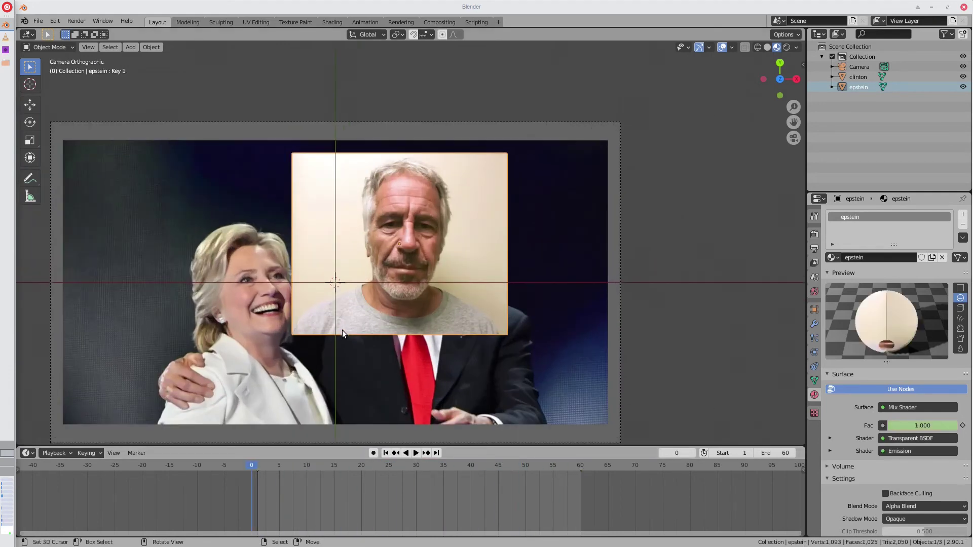
middle_click_drag(373, 337, 501, 274, "shift")
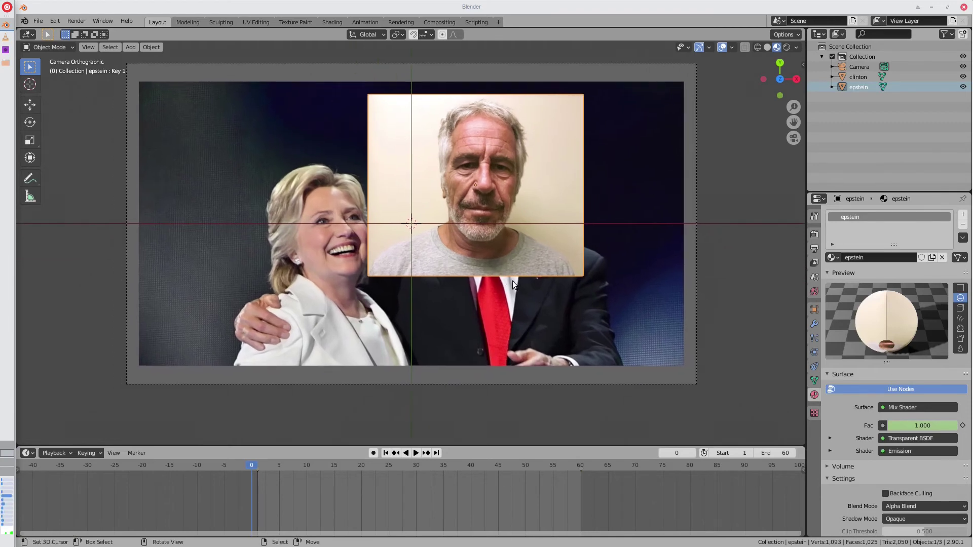
key("alt+a")
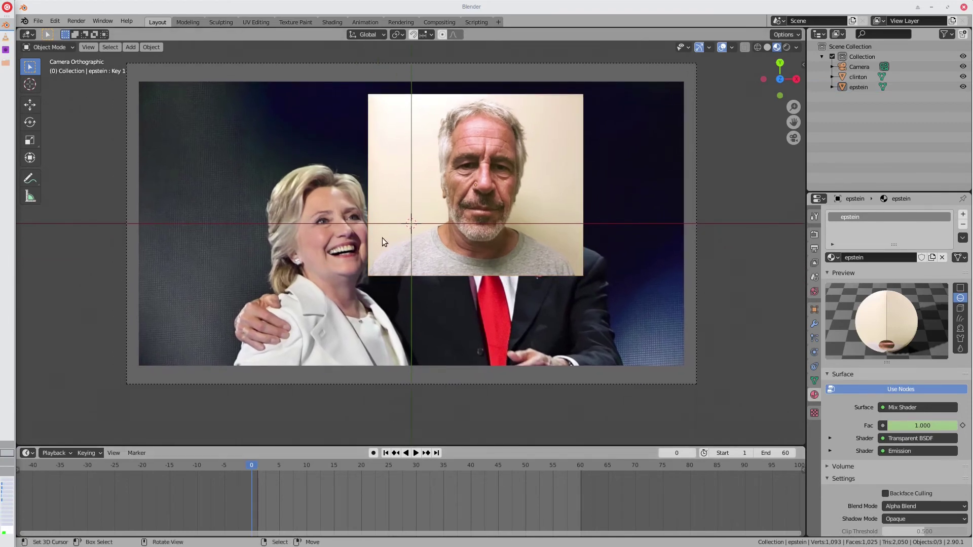
- Play the morph animation through once, stop it, and return to frame 0
left_click(415, 453)
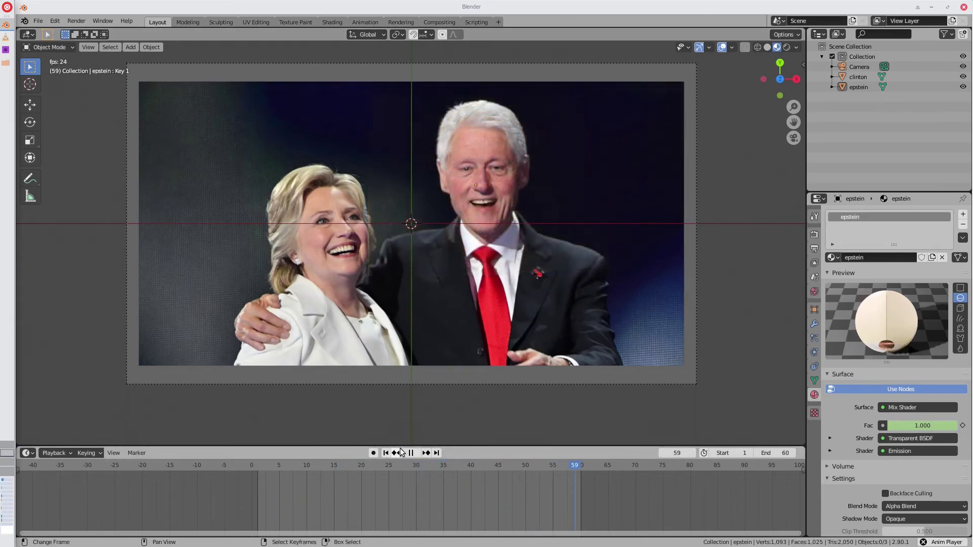
left_click(411, 453)
left_click_drag(326, 479, 251, 481)
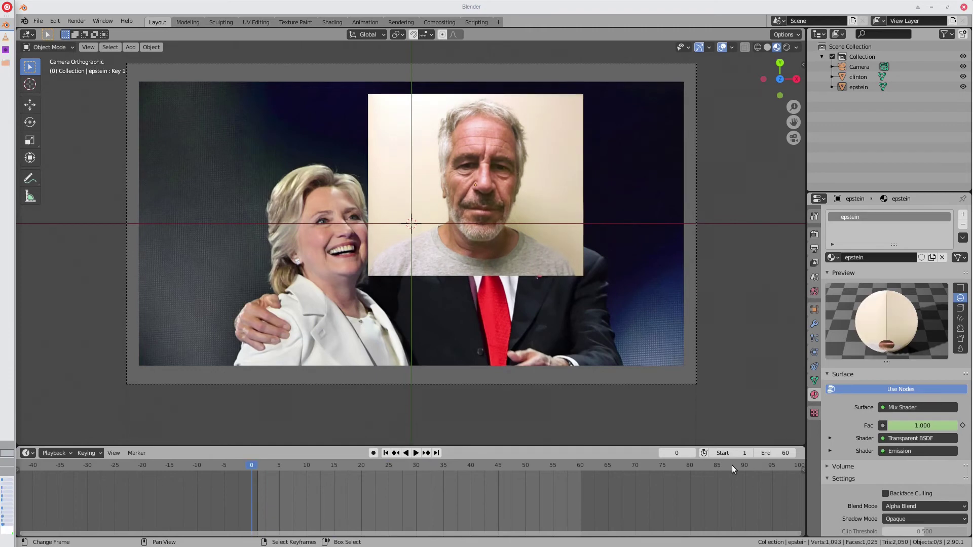
- Move both image planes 1 m down along the global Z axis, and deselect them
middle_click_drag(303, 298, 406, 140)
left_click(420, 128)
left_click(445, 235, "shift")
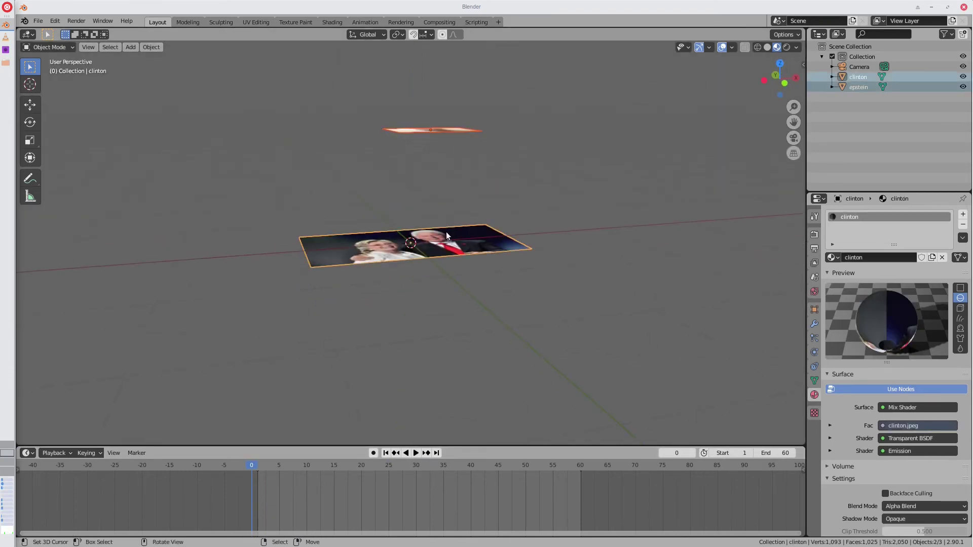
key("g")
key("z")
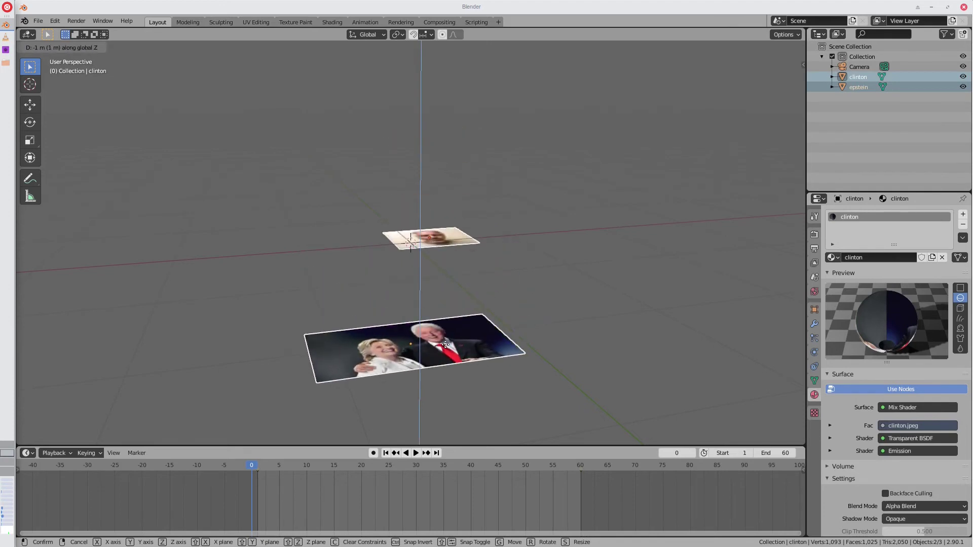
left_click(444, 348)
key("alt+a")
- Add a new mesh plane and raise it along the global Z axis above the upper image plane
left_click(130, 47)
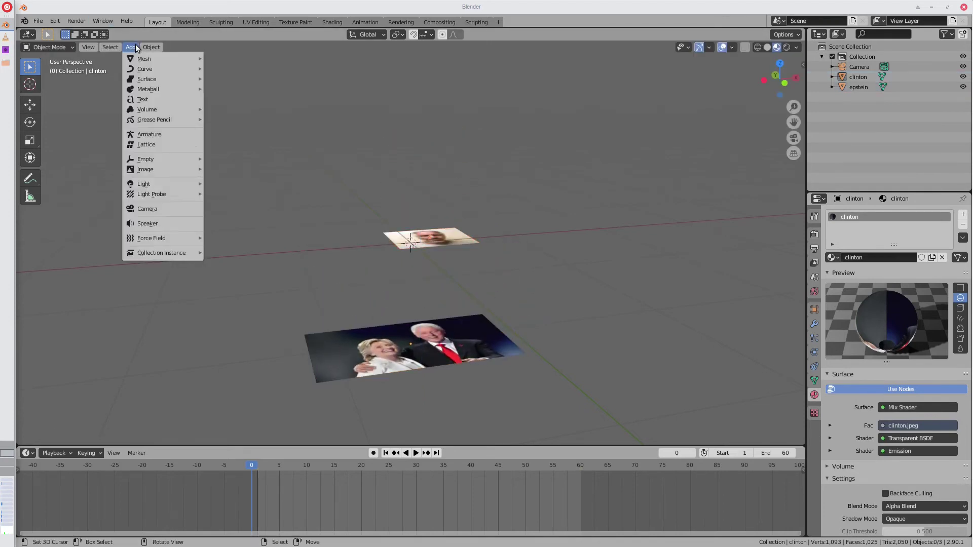
mouse_move(143, 60)
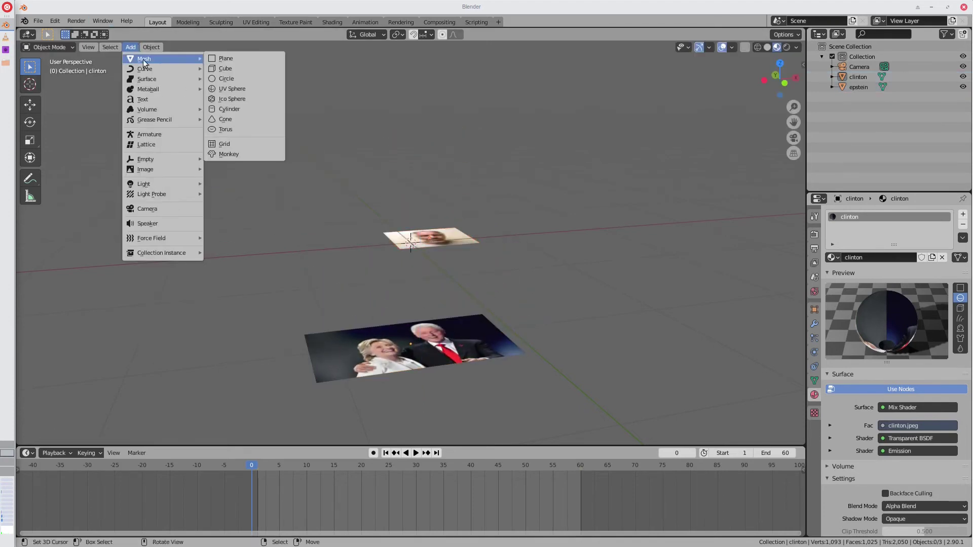
left_click(256, 58)
key("g")
key("z")
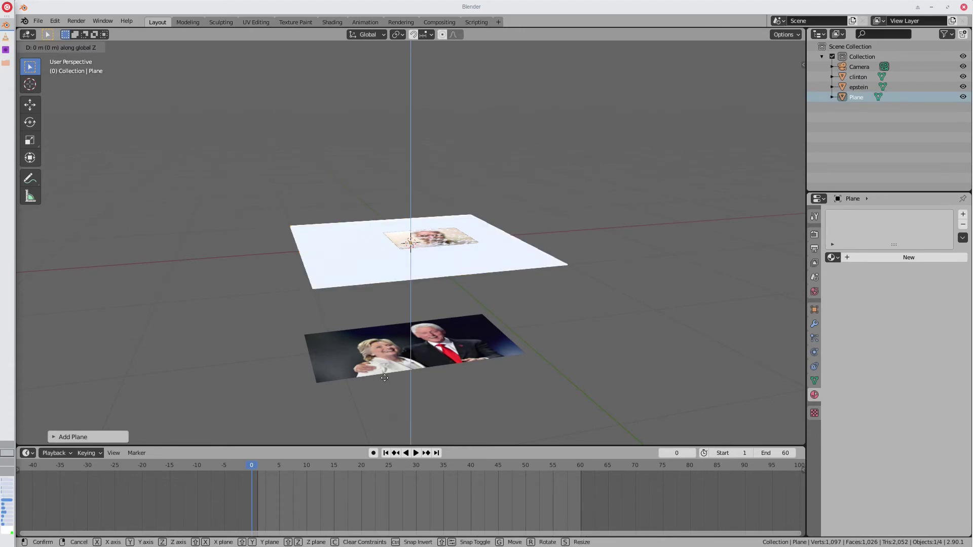
left_click(379, 243)
middle_click_drag(643, 238, 673, 259)
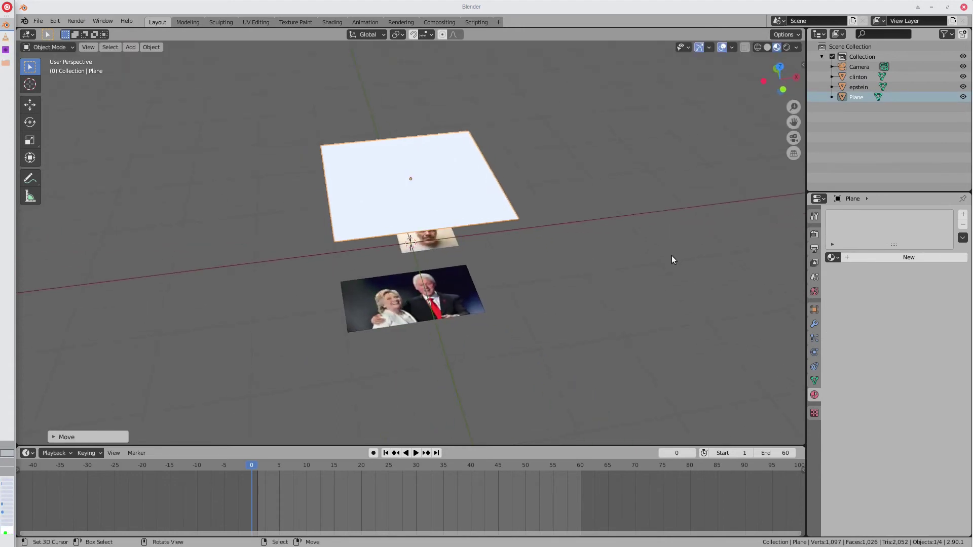
- Inset the new plane's face by about 0.59 m to create a central square surrounded by four border faces
key("Tab")
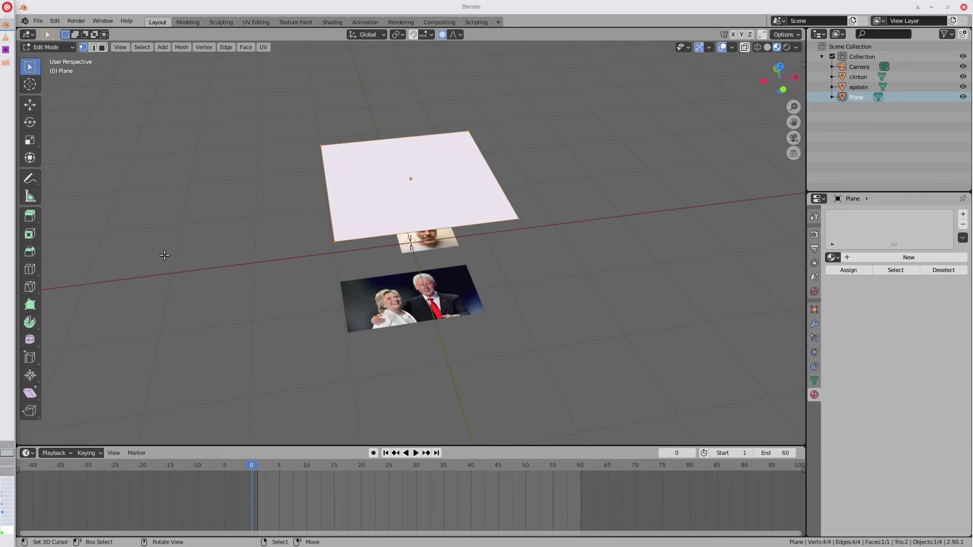
key("KP_0")
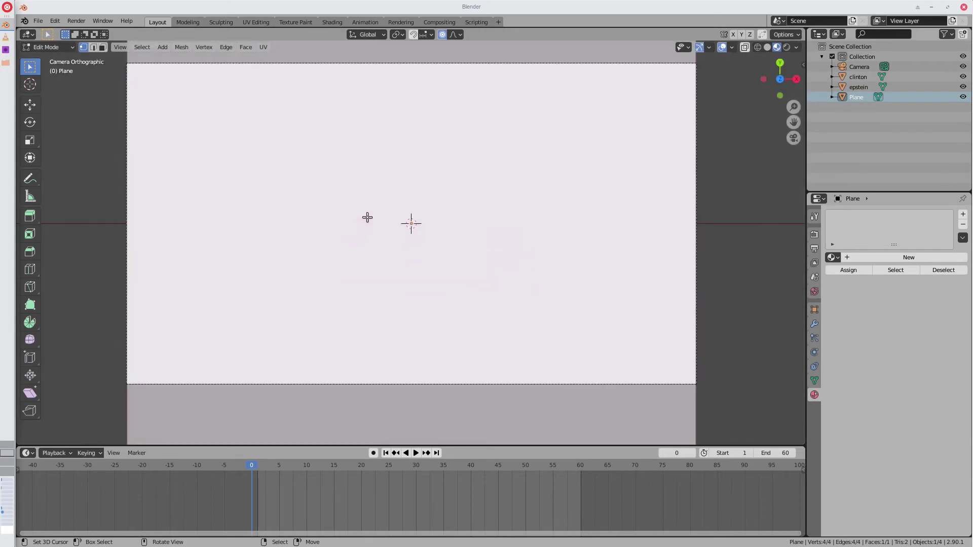
middle_click_drag(367, 218, 415, 341)
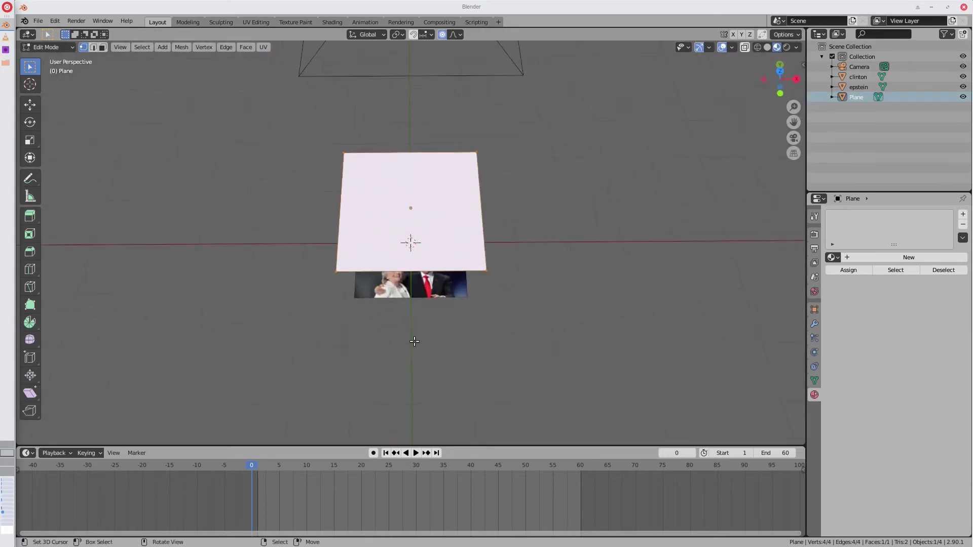
scroll(430, 306, "up", 2)
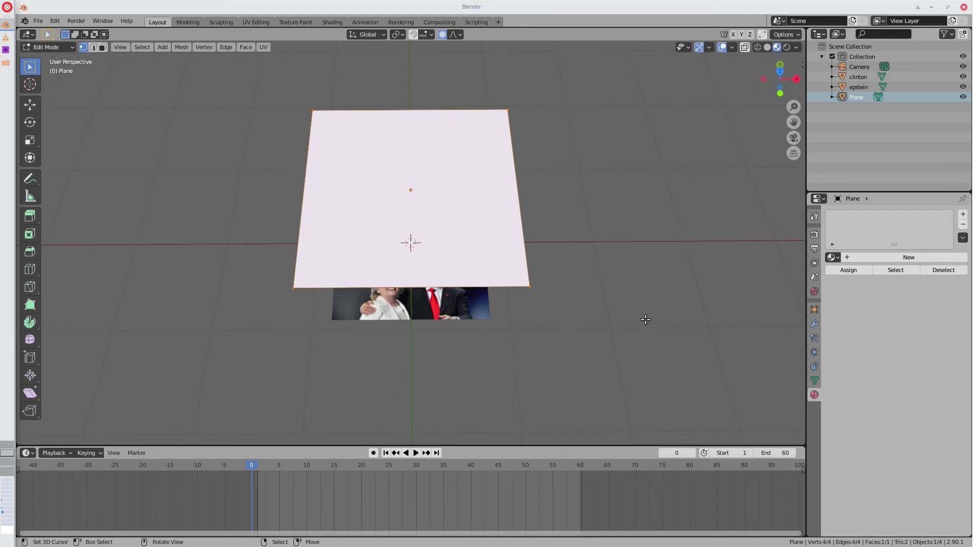
key("i")
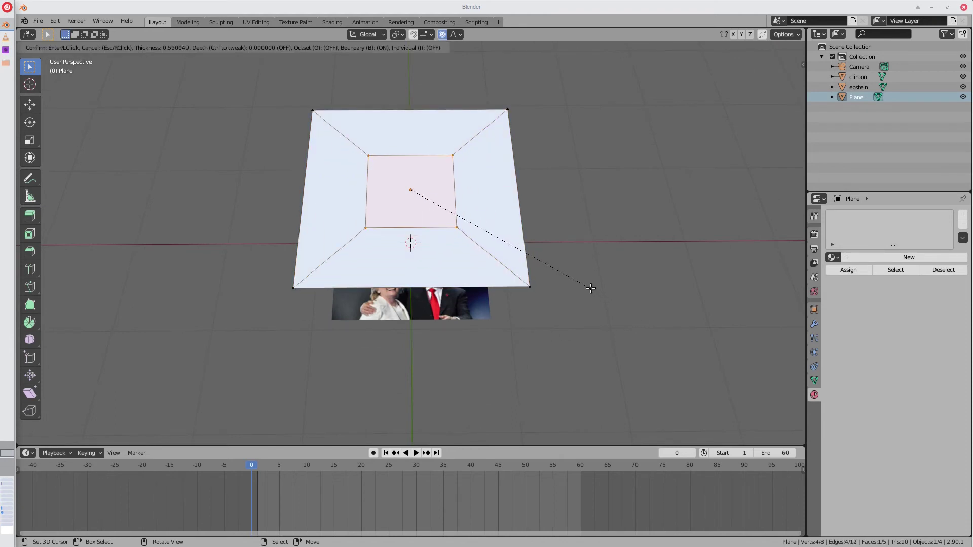
left_click(590, 288)
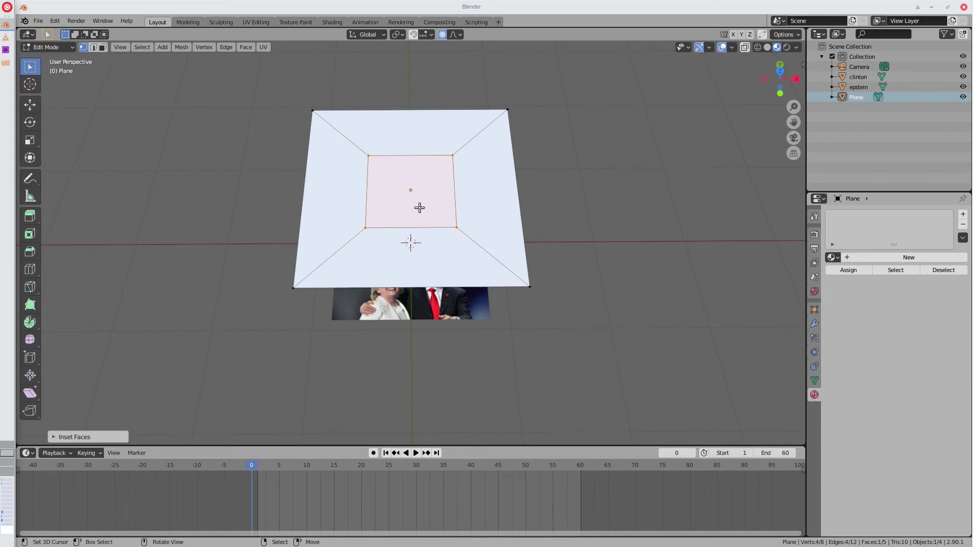
- Give the new plane a Transparent BSDF material with its blend mode set to Alpha Blend
left_click(861, 258)
scroll(858, 451, "down", 3)
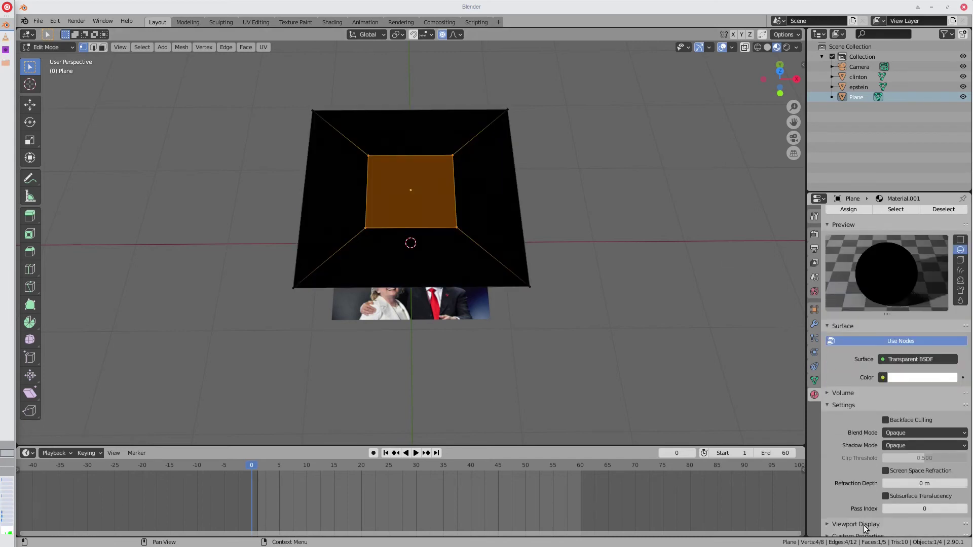
scroll(891, 454, "down", 1)
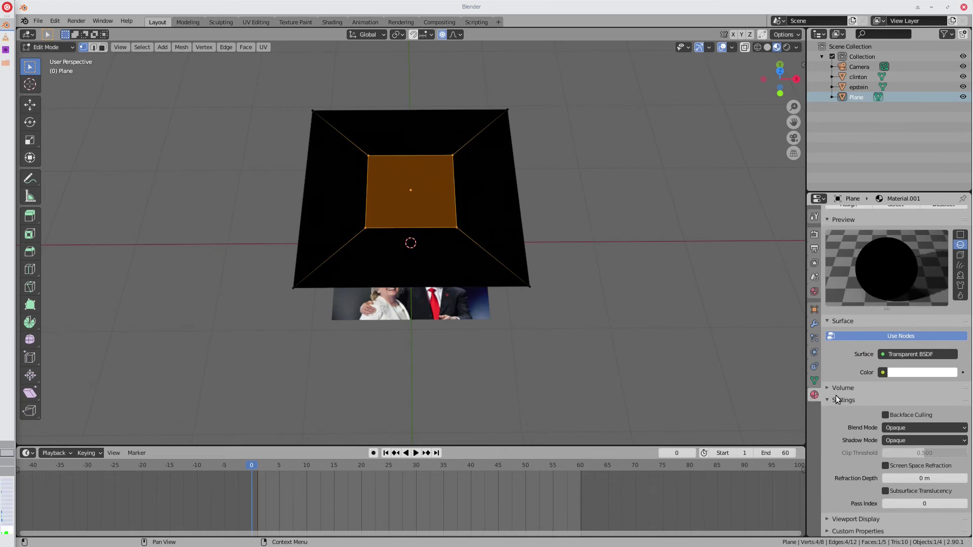
left_click(902, 429)
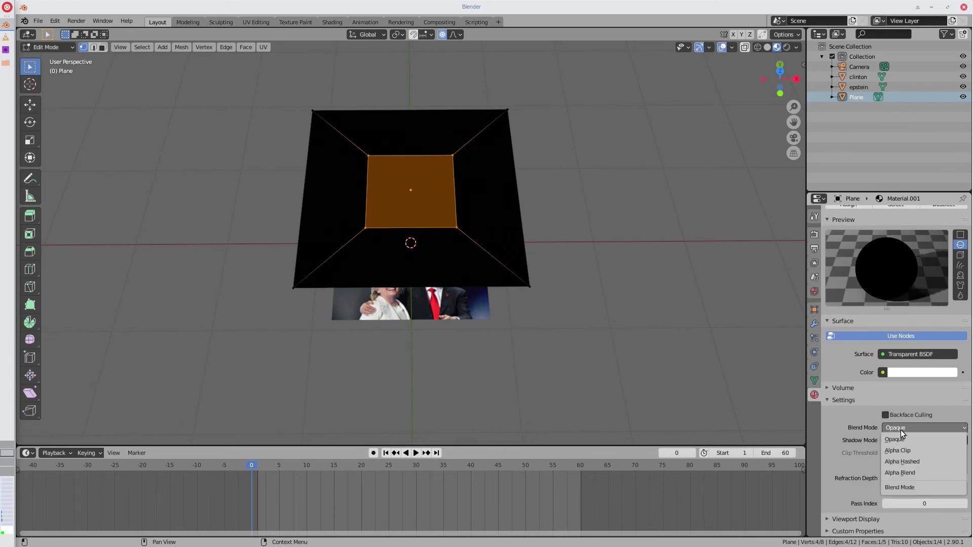
left_click(918, 473)
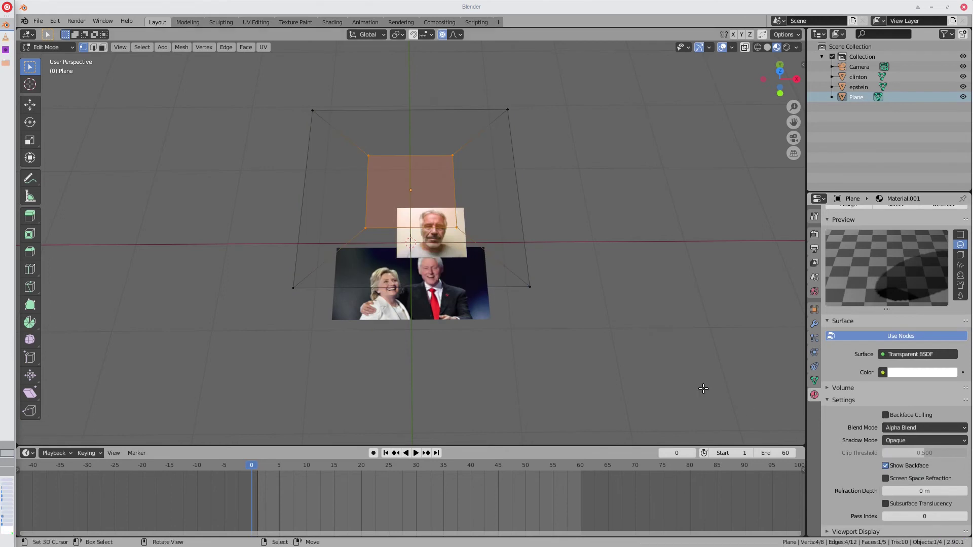
- Add a second material slot with a new Holdout material and assign it to the plane's four outer border faces
middle_click_drag(523, 287, 355, 192)
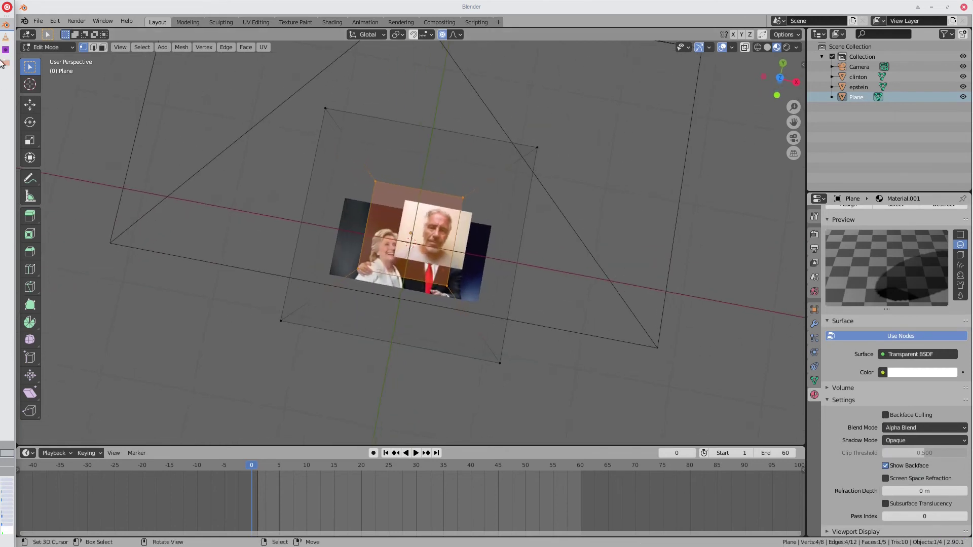
left_click(102, 47)
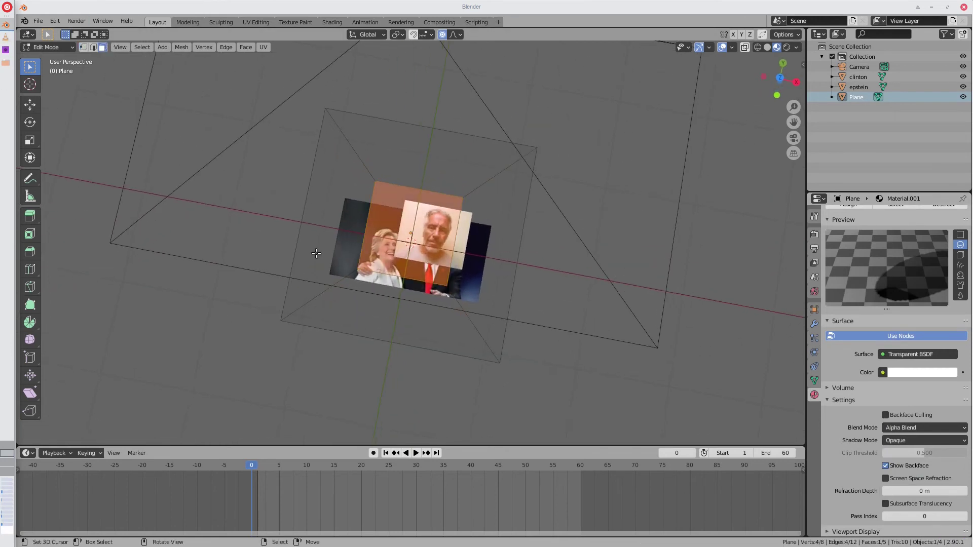
left_click(375, 299)
left_click(330, 216, "shift")
left_click(397, 159, "shift")
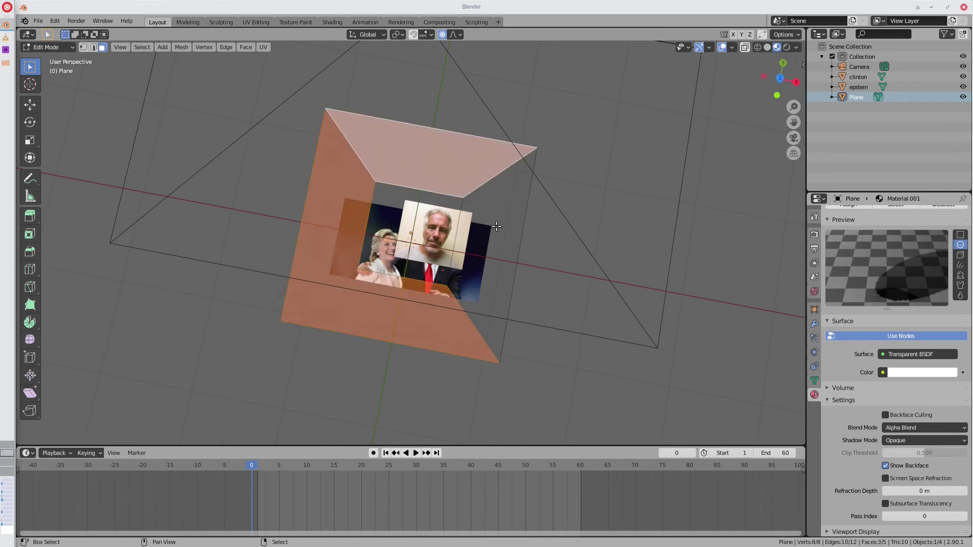
left_click(496, 227, "shift")
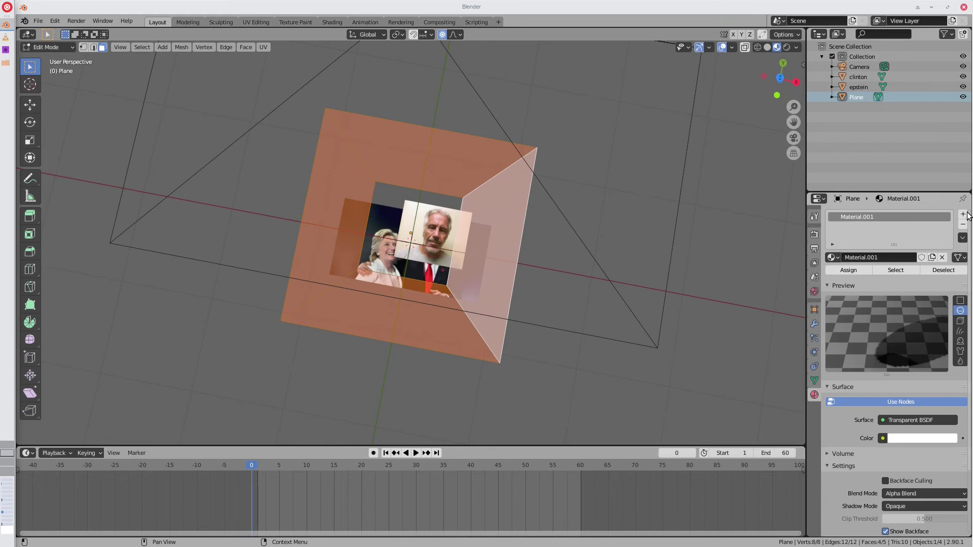
left_click(963, 214)
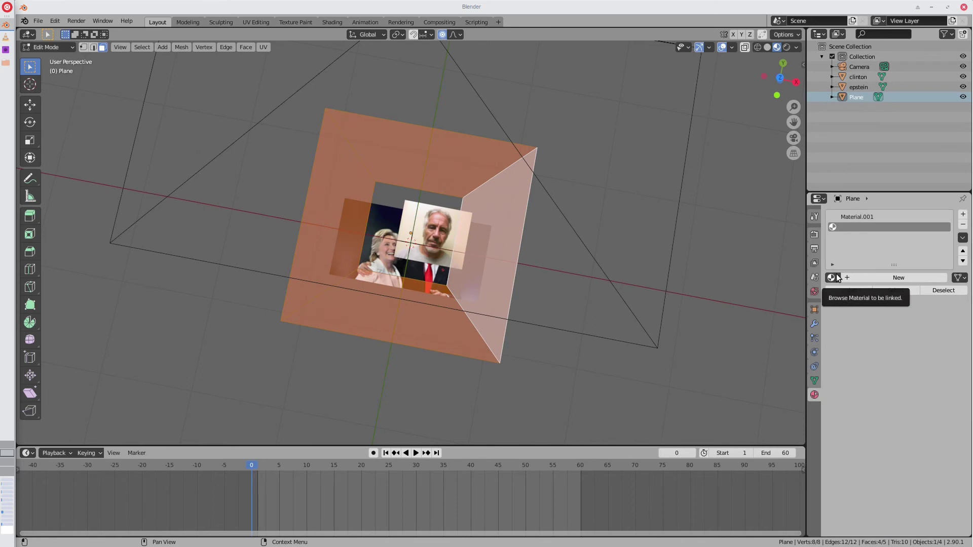
left_click(856, 278)
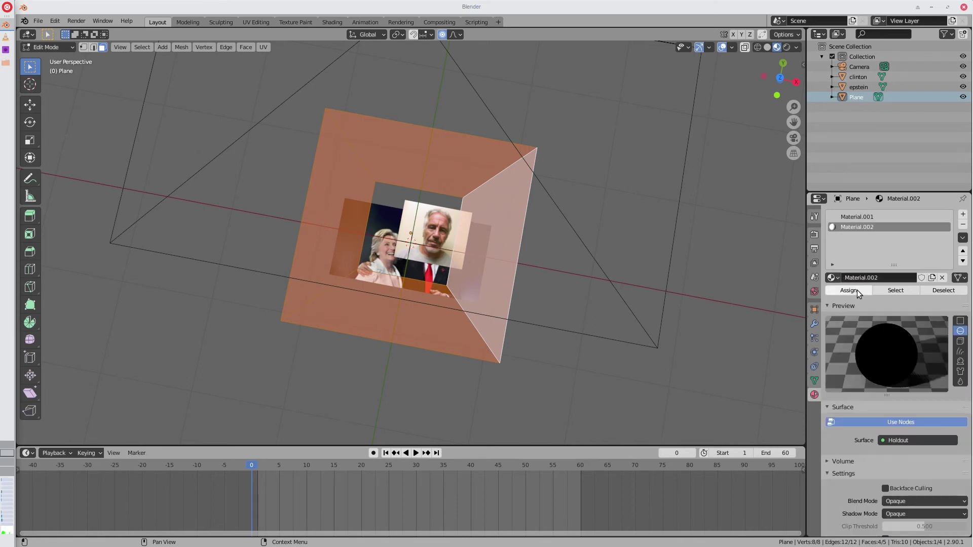
left_click(860, 294)
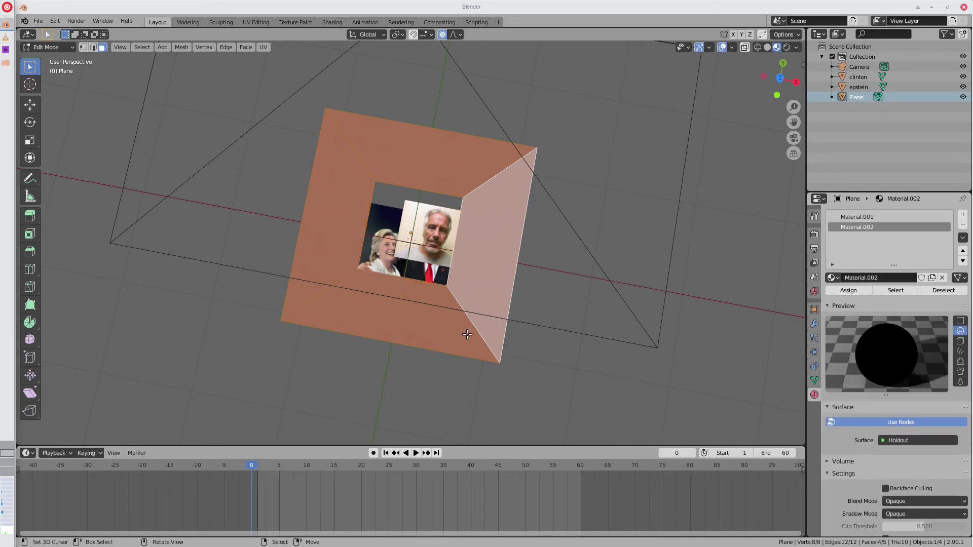
- In Object Mode and camera view, move the holdout plane about 0.21 m in X and 0.14 m in Y, and shrink it slightly to frame the upper image
key("KP_0")
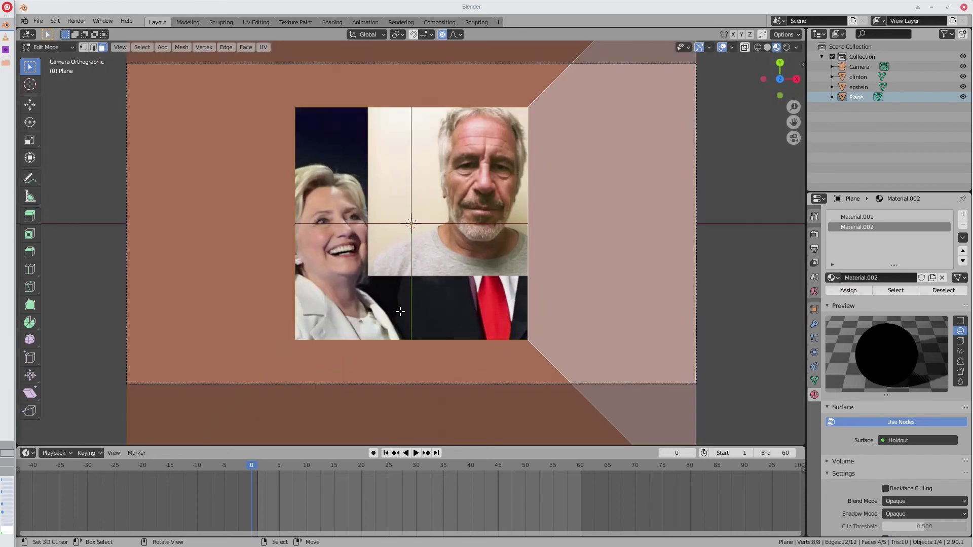
left_click(398, 311)
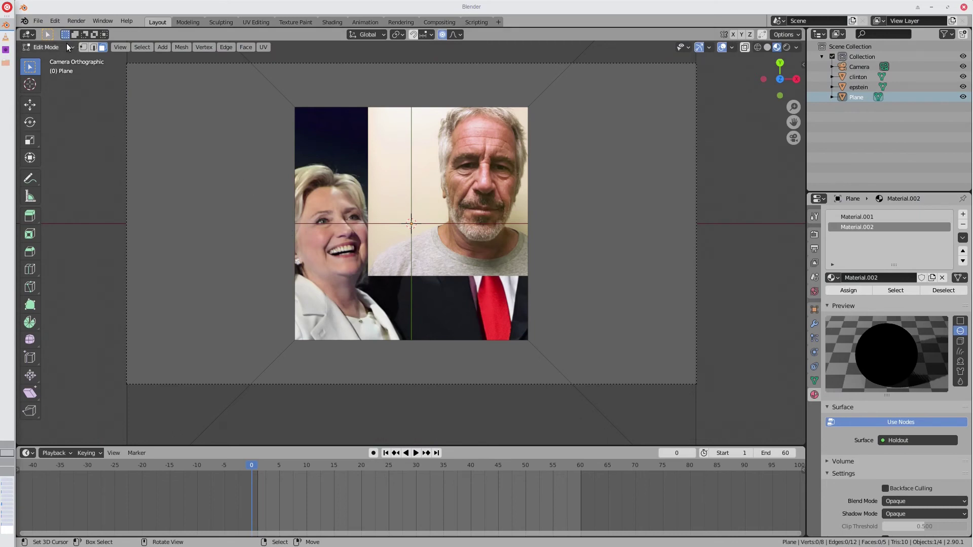
left_click(83, 47)
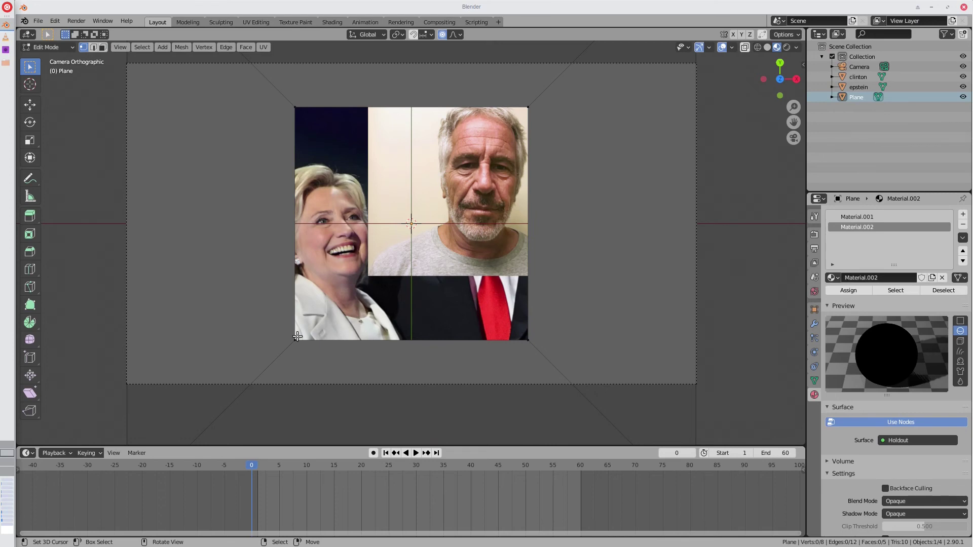
key("Tab")
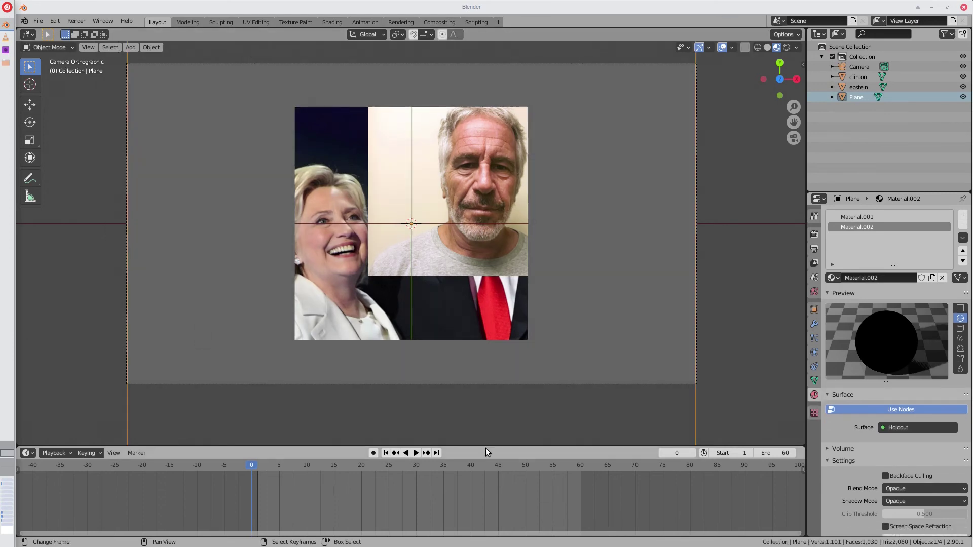
key("g")
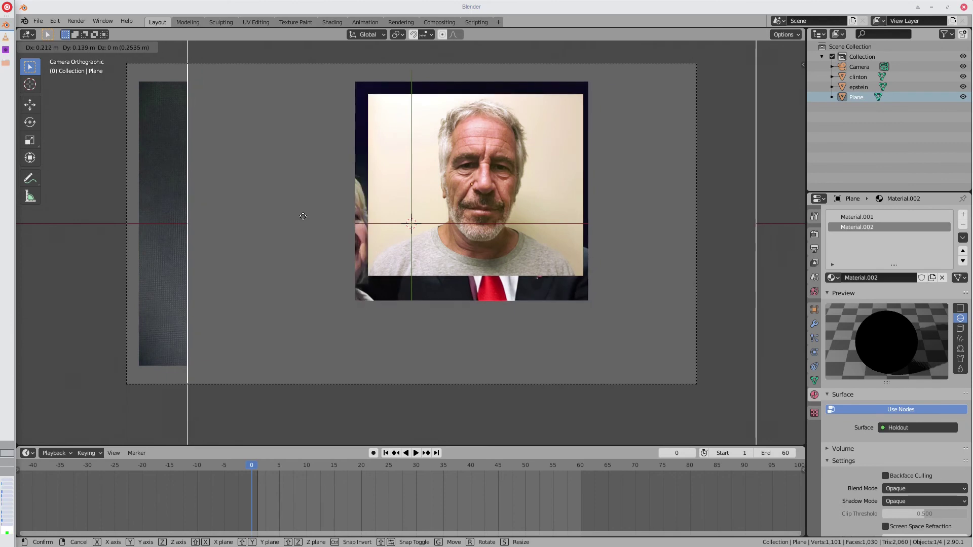
left_click(306, 217)
key("s")
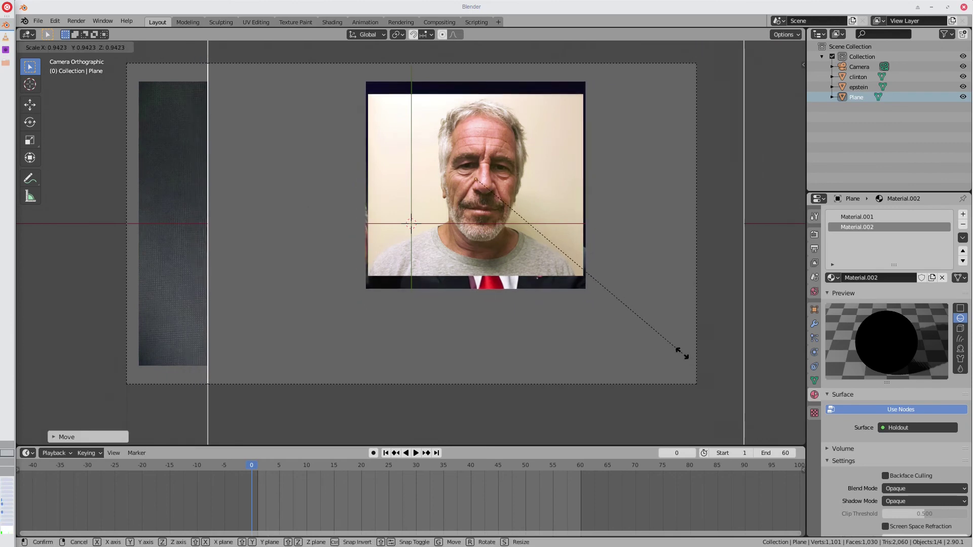
left_click(676, 348)
- Shift the camera toward positive X and Y to reframe the face image, and set its orthographic scale to 1.3
scroll(306, 175, "down", 2)
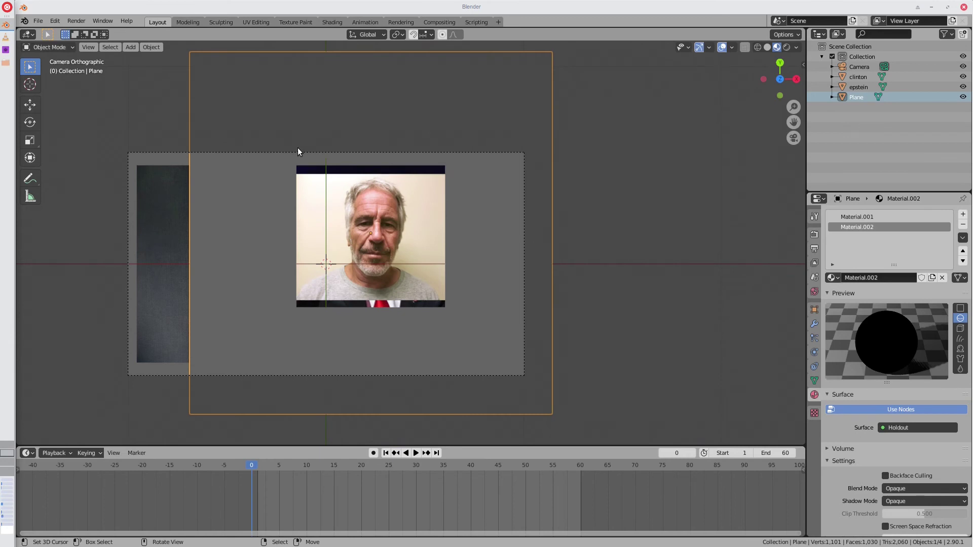
left_click(299, 153)
left_click_drag(299, 156, 335, 137)
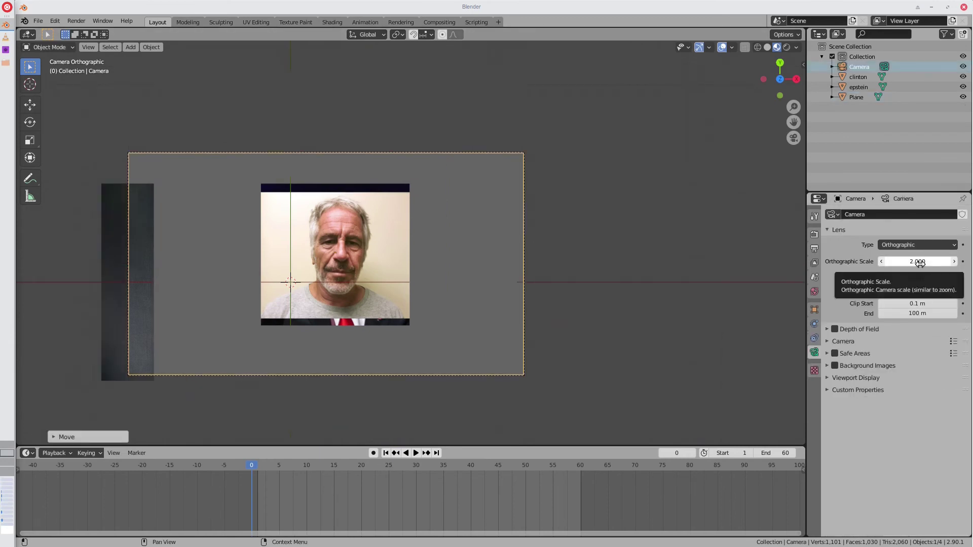
left_click_drag(922, 263, 879, 262)
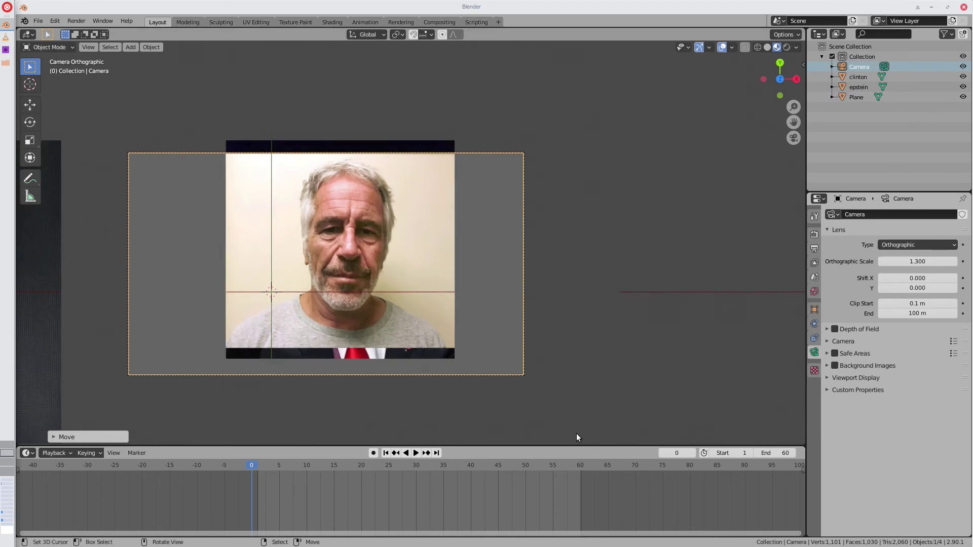
- Move the camera about 0.03 m in X and 0.05 m in Y, and set its orthographic scale to 1.25
key("g")
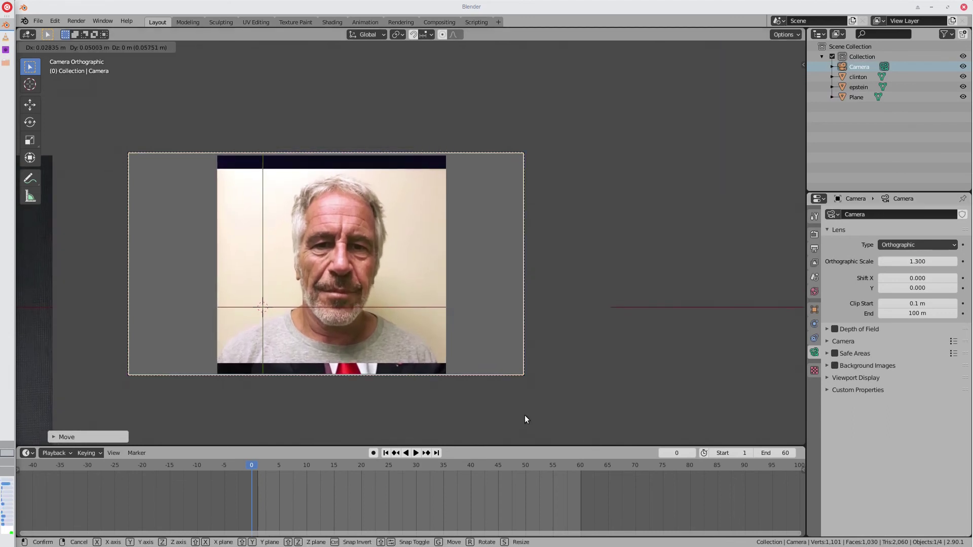
left_click(525, 418)
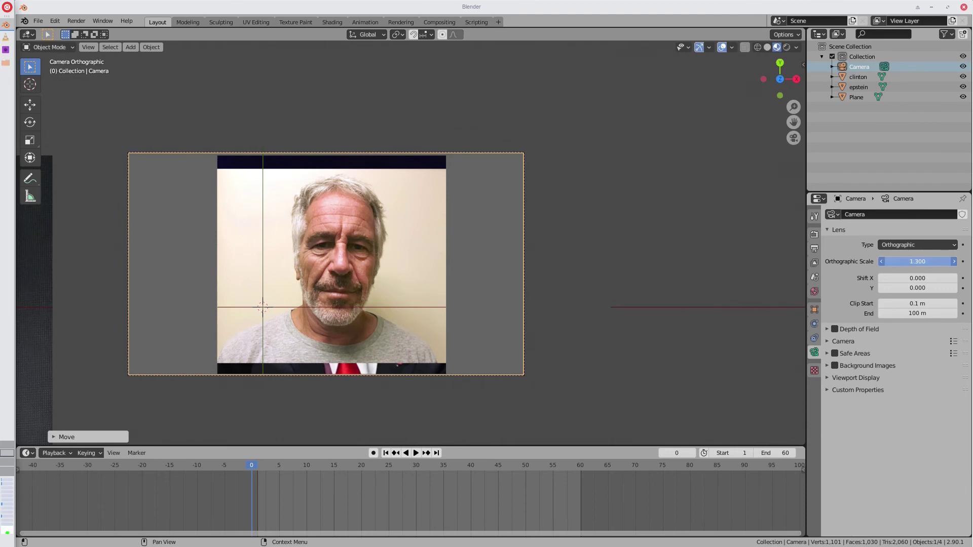
left_click_drag(917, 261, 904, 261)
- Play the morph animation through the camera view, and stop it at frame 17
scroll(464, 314, "up", 3)
scroll(463, 313, "down", 2)
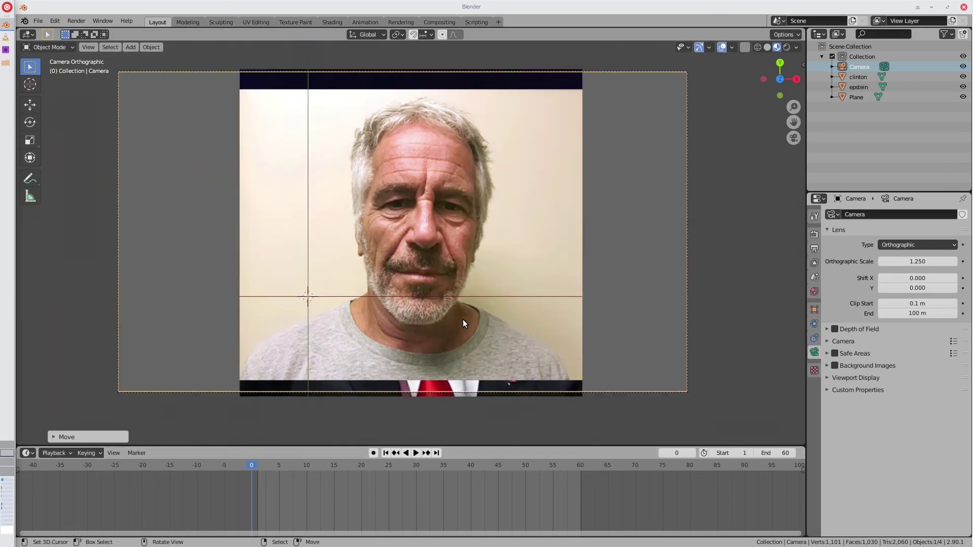
left_click(418, 454)
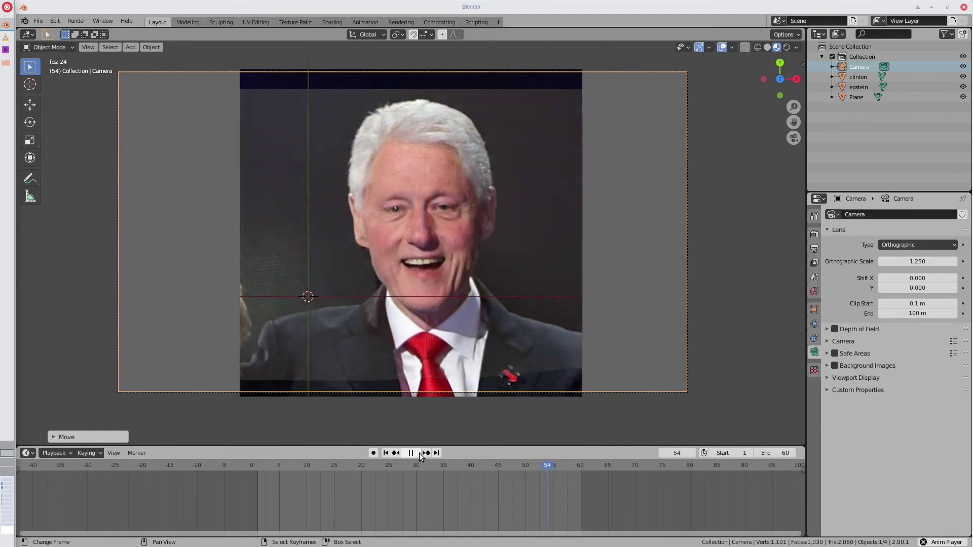
left_click(344, 513)
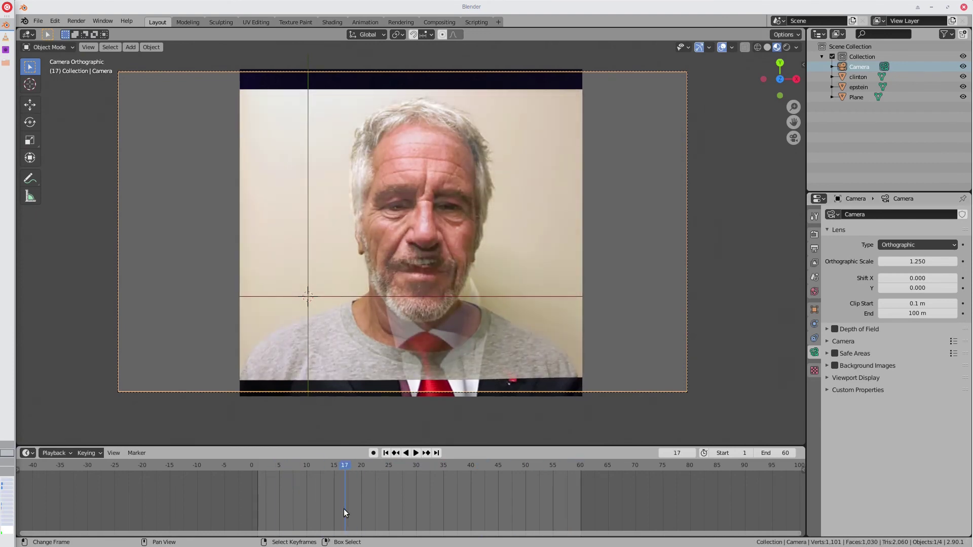
- Set the render output file format to FFmpeg video and expand its encoding settings
left_click(808, 251)
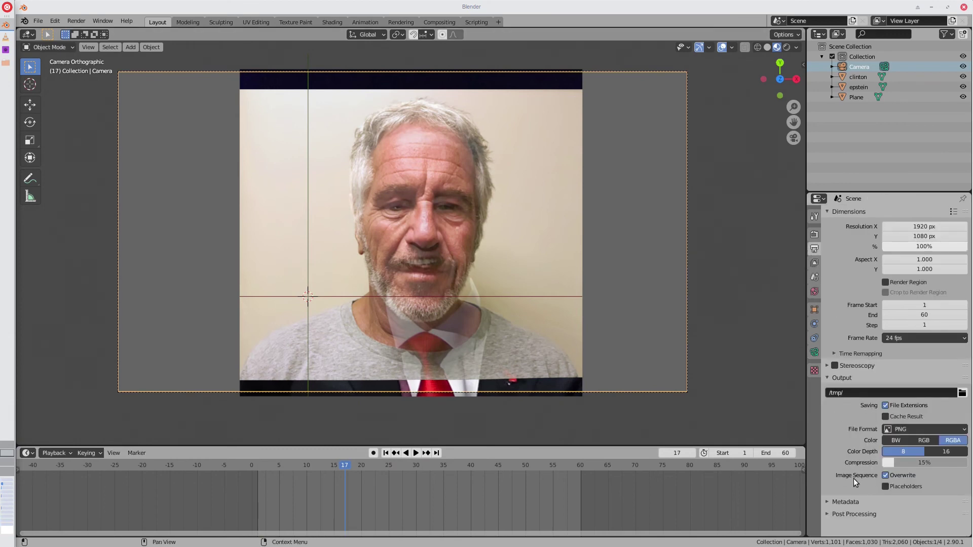
left_click(910, 429)
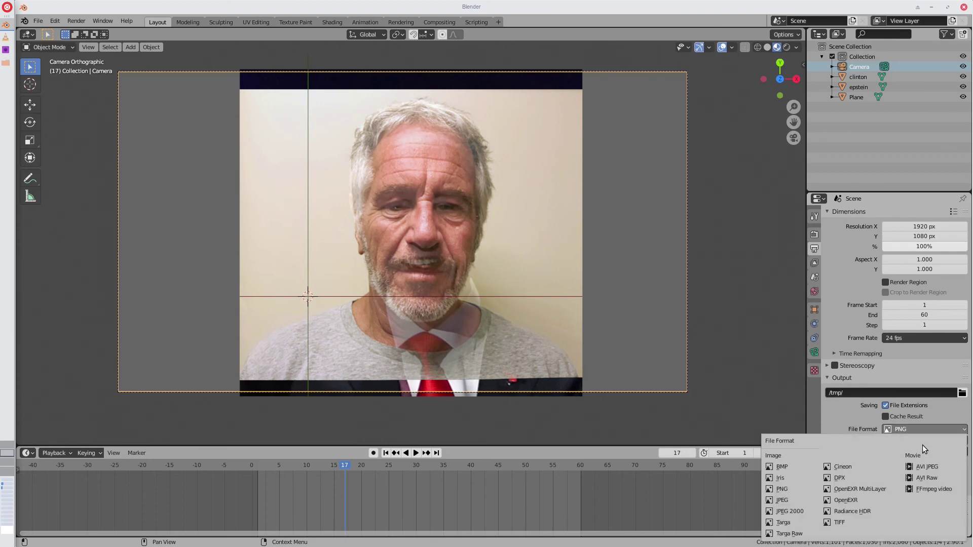
left_click(950, 495)
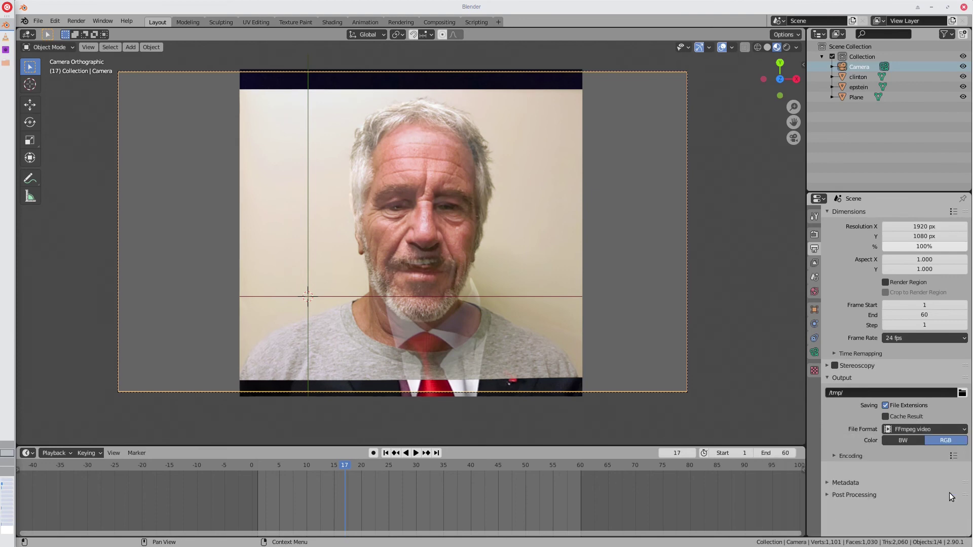
left_click(860, 455)
scroll(860, 455, "down", 4)
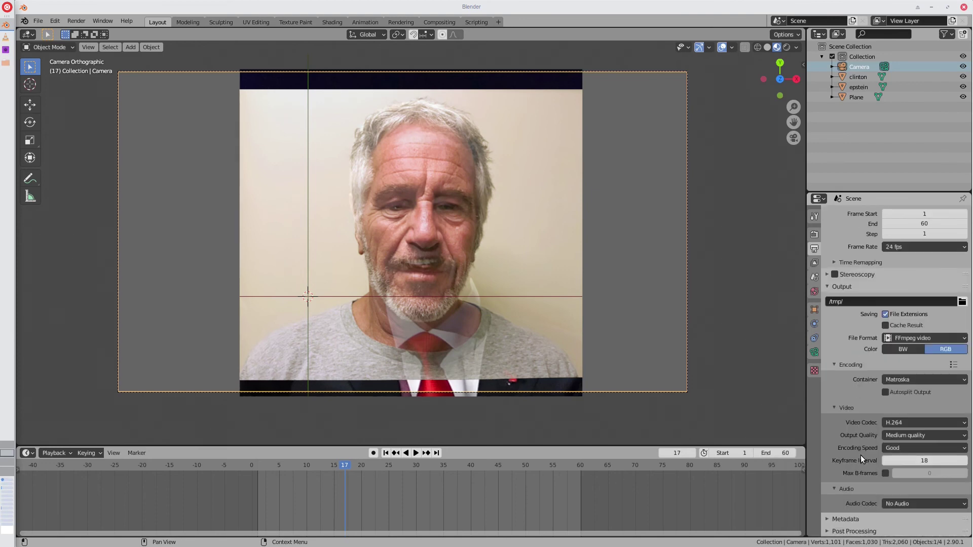
- Set the video's output quality to Lossless, and its encoding speed first to Realtime and finally to Slowest
left_click(912, 434)
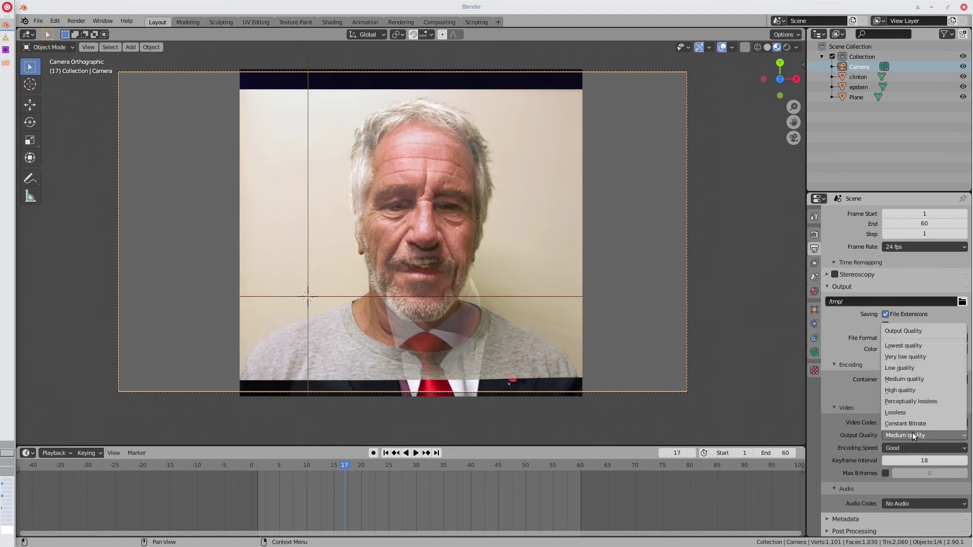
left_click(902, 412)
left_click(898, 448)
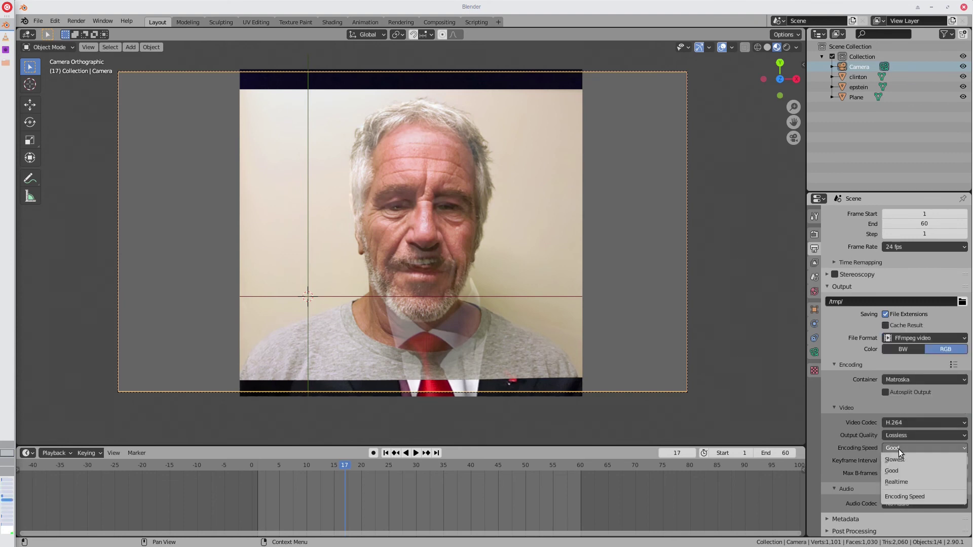
left_click(896, 481)
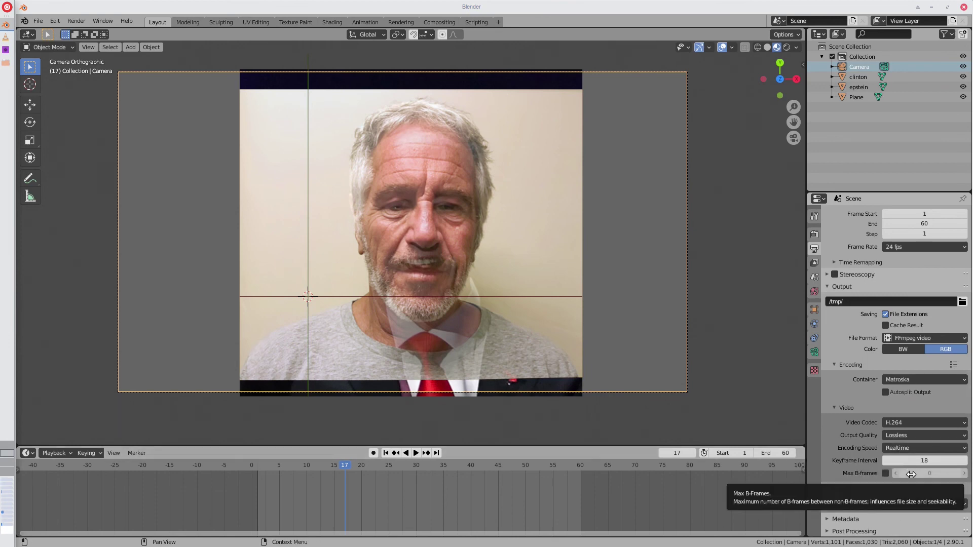
left_click(904, 448)
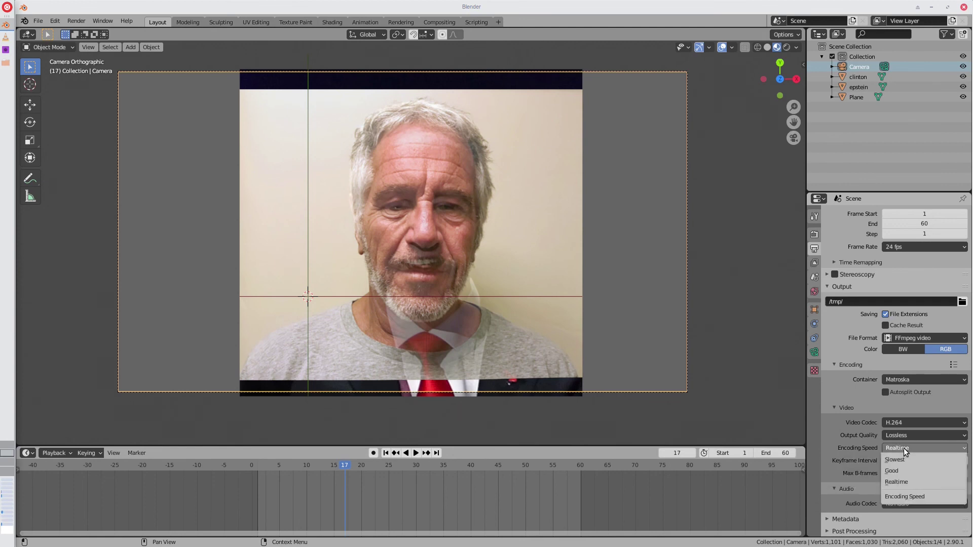
left_click(910, 460)
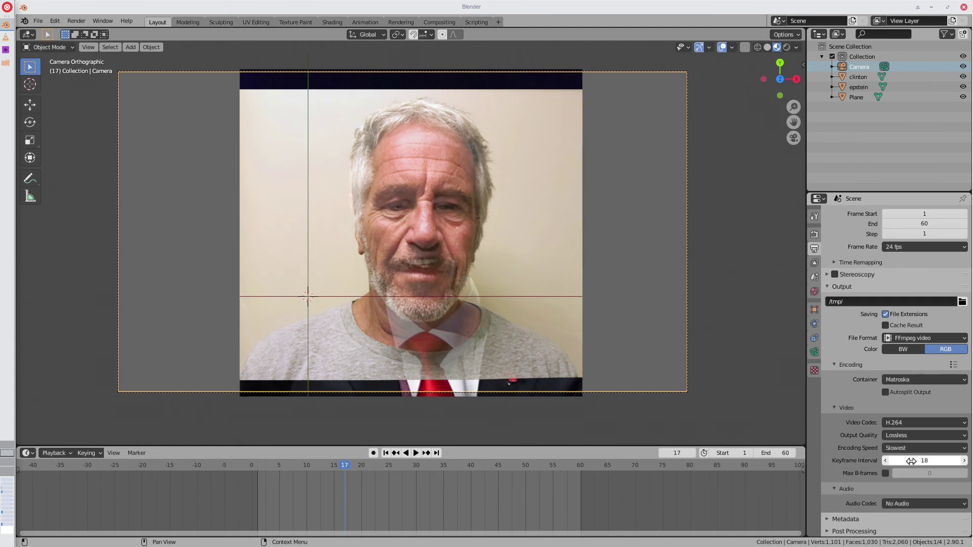
- Open the output quality choices for the video encoding
left_click(905, 436)
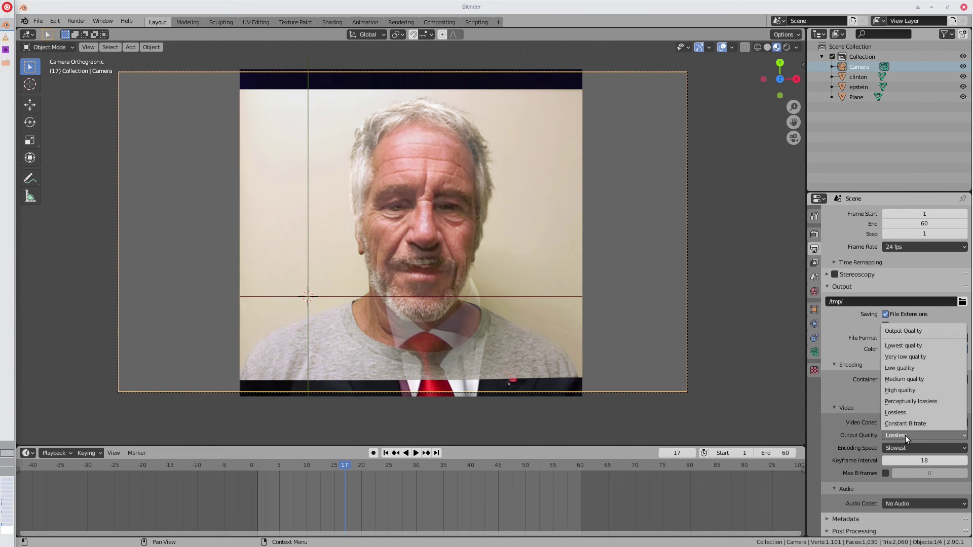